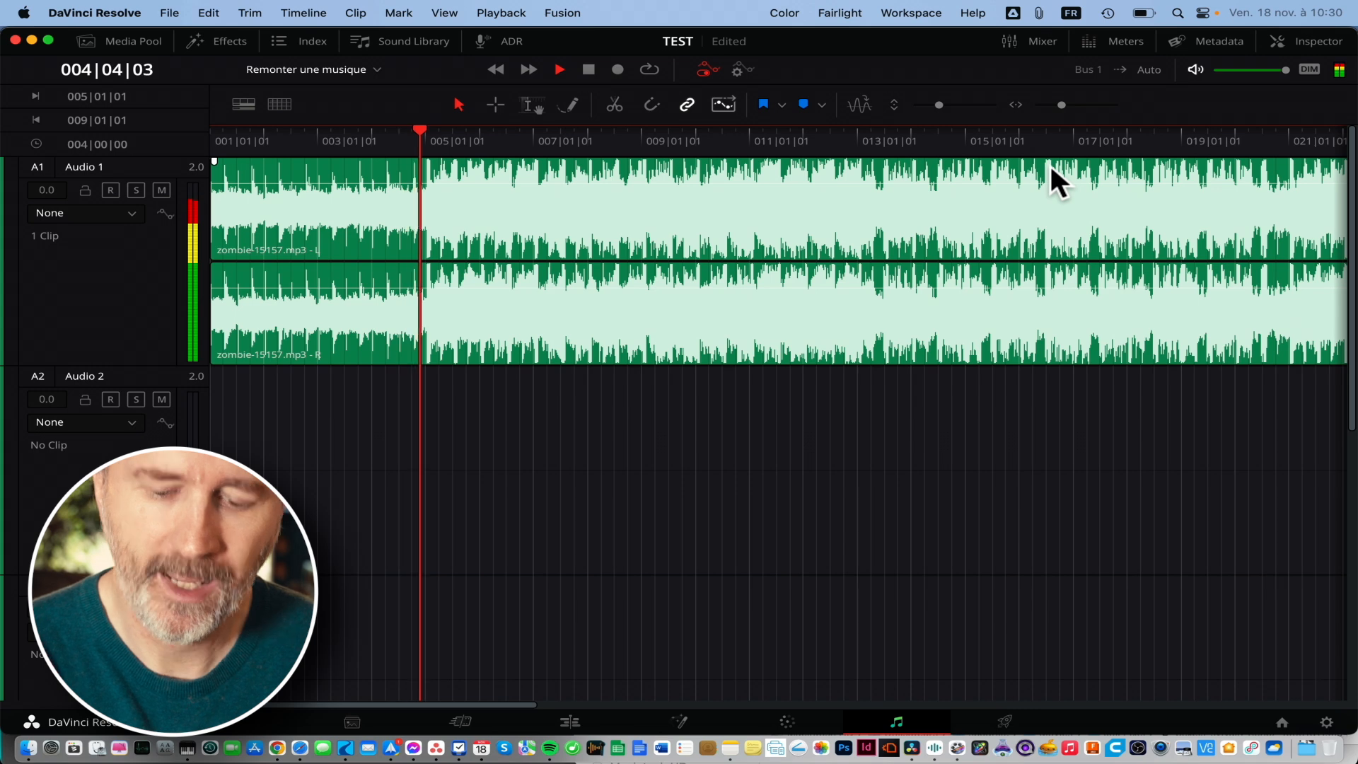
Mark a four-bar range from 005|01|01 to 009|01|01 and set the tempo grid BPM from it using 4 bars
key("i")
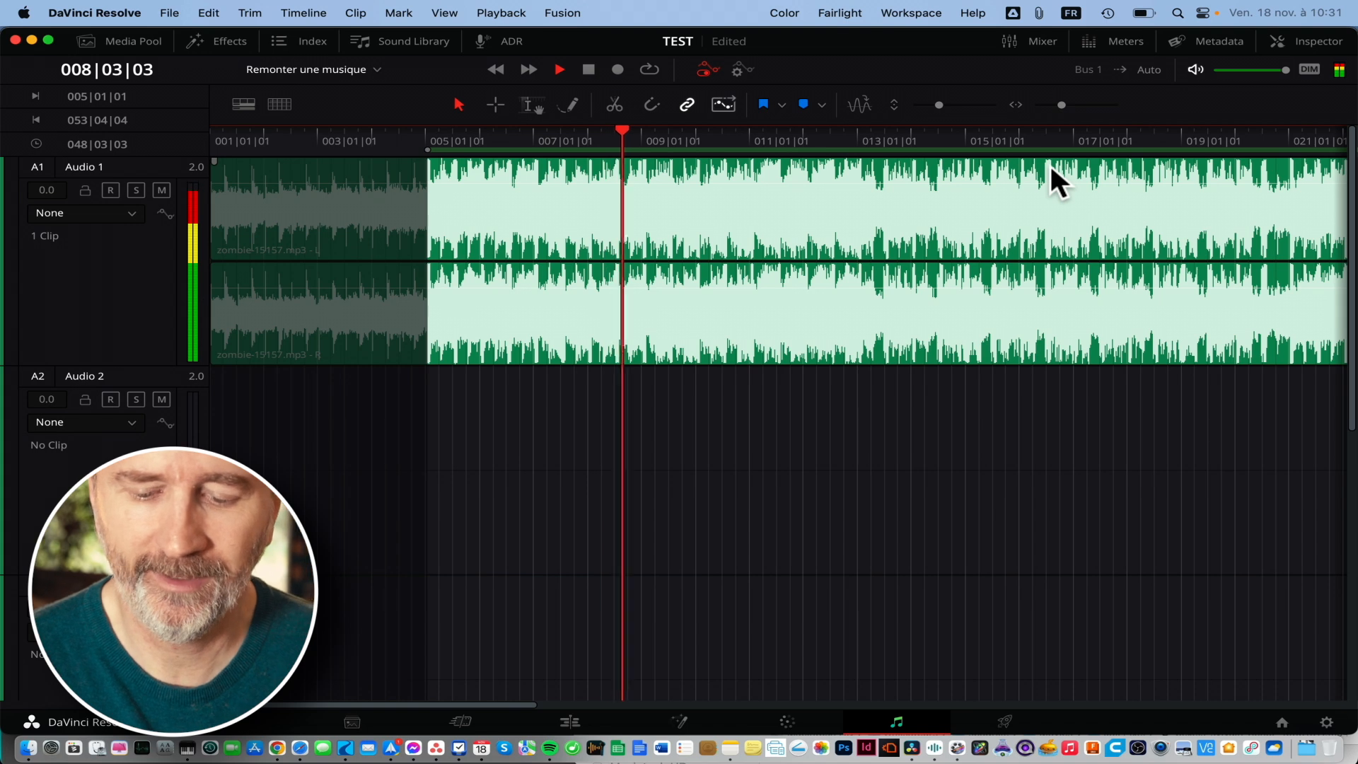
key("o")
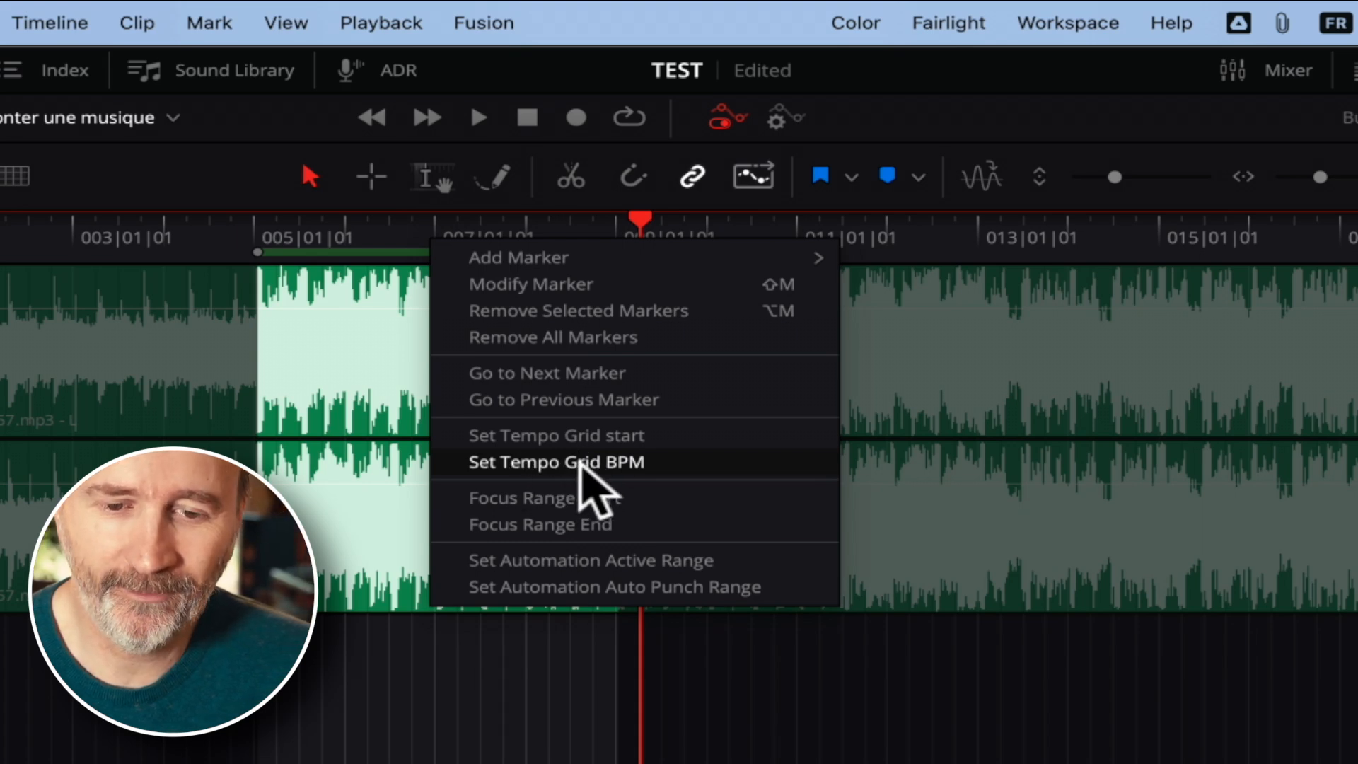
left_click(580, 464)
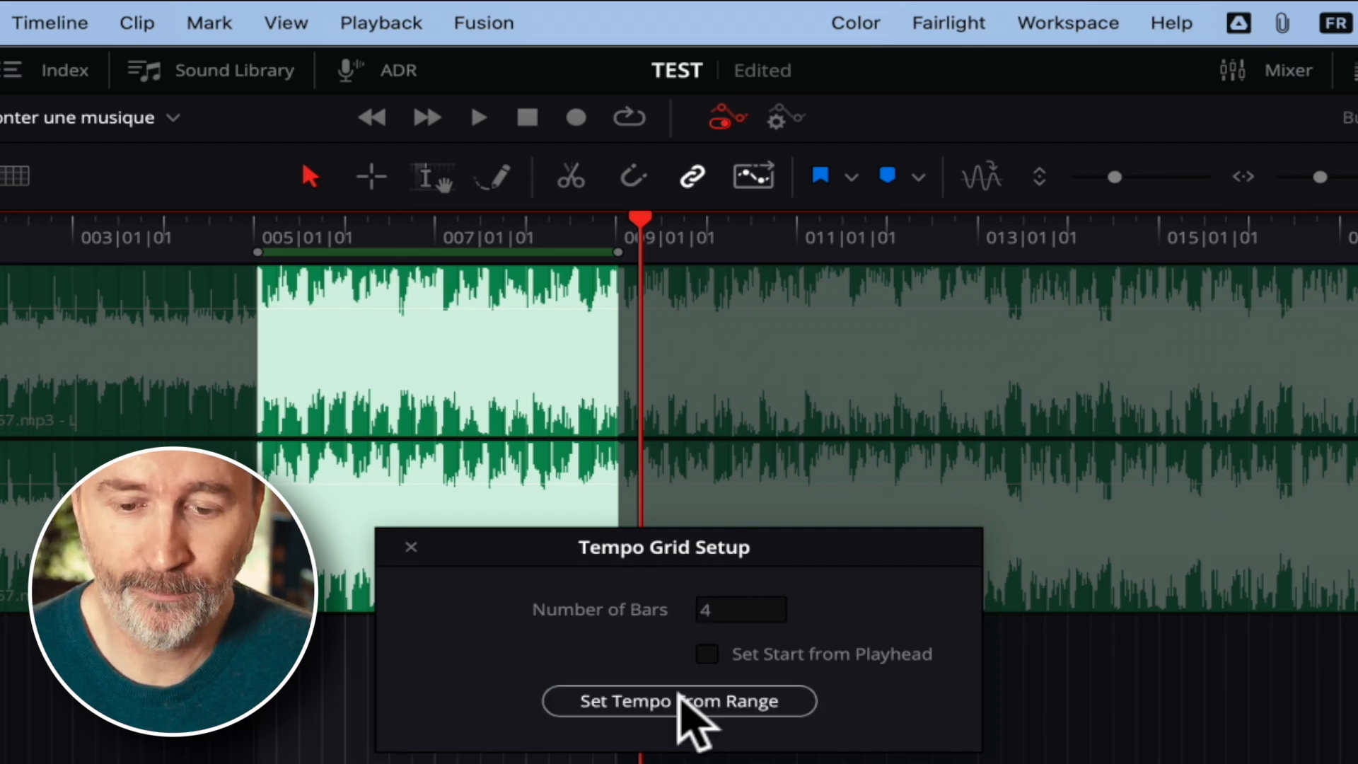
left_click(679, 699)
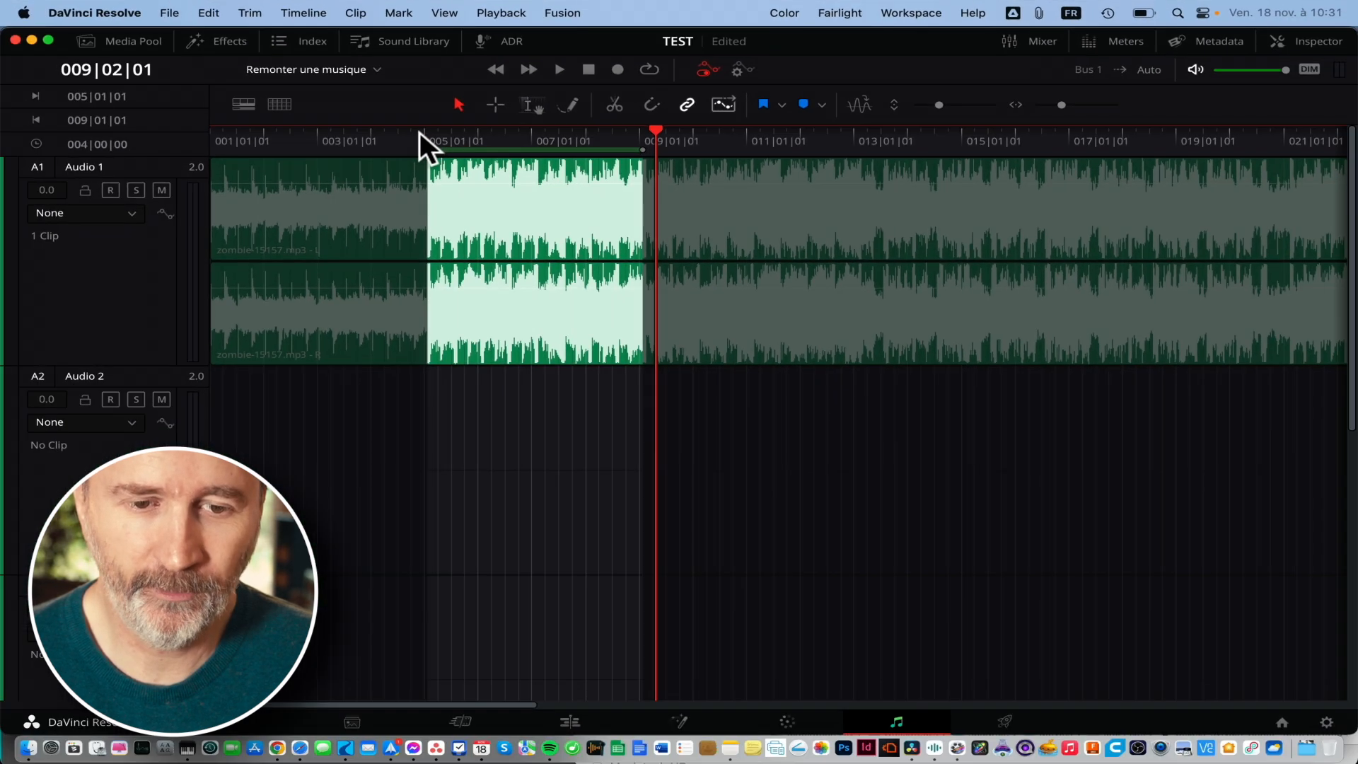
Set the tempo grid start on the strong beat just after 005|01|01 in the Audio 1 waveform
left_click(418, 133)
key("super+plus")
key("super+plus")
key("super+plus")
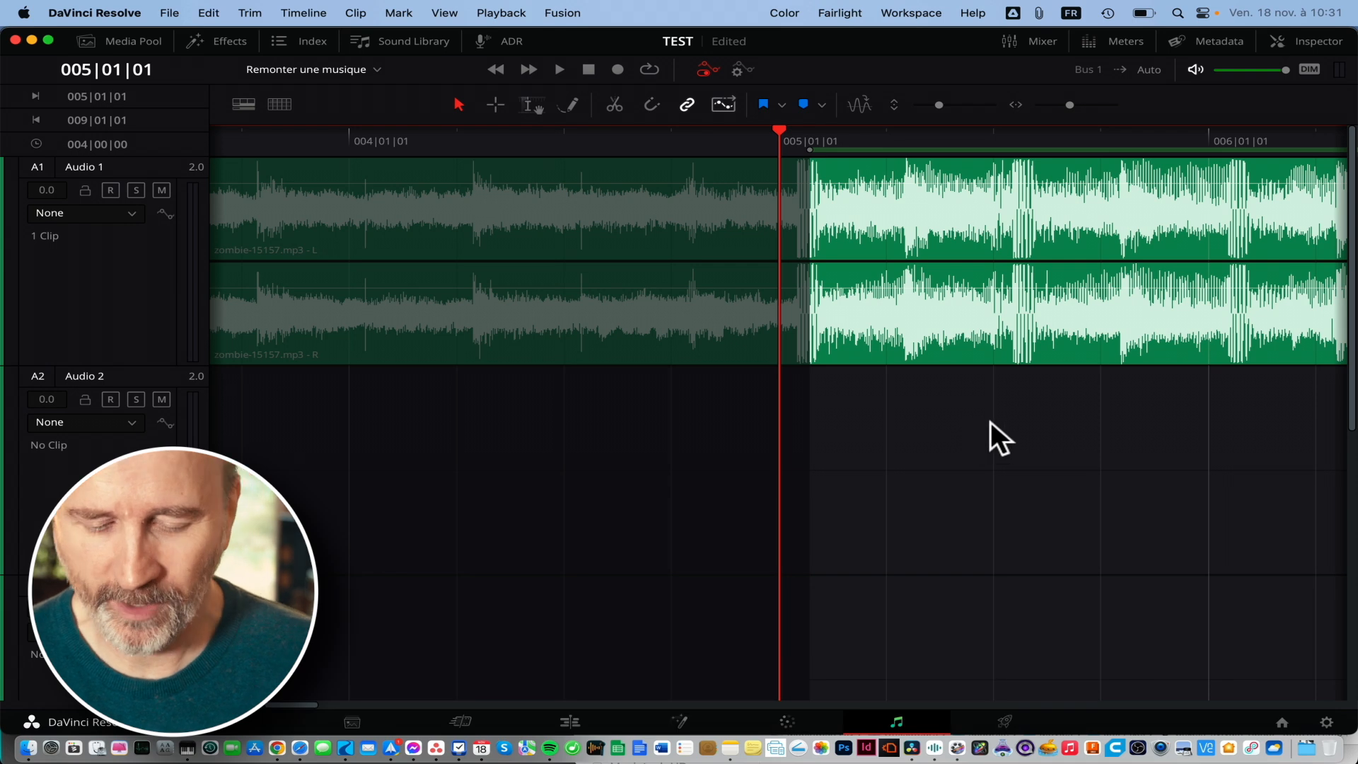
scroll(991, 423, "right", 5)
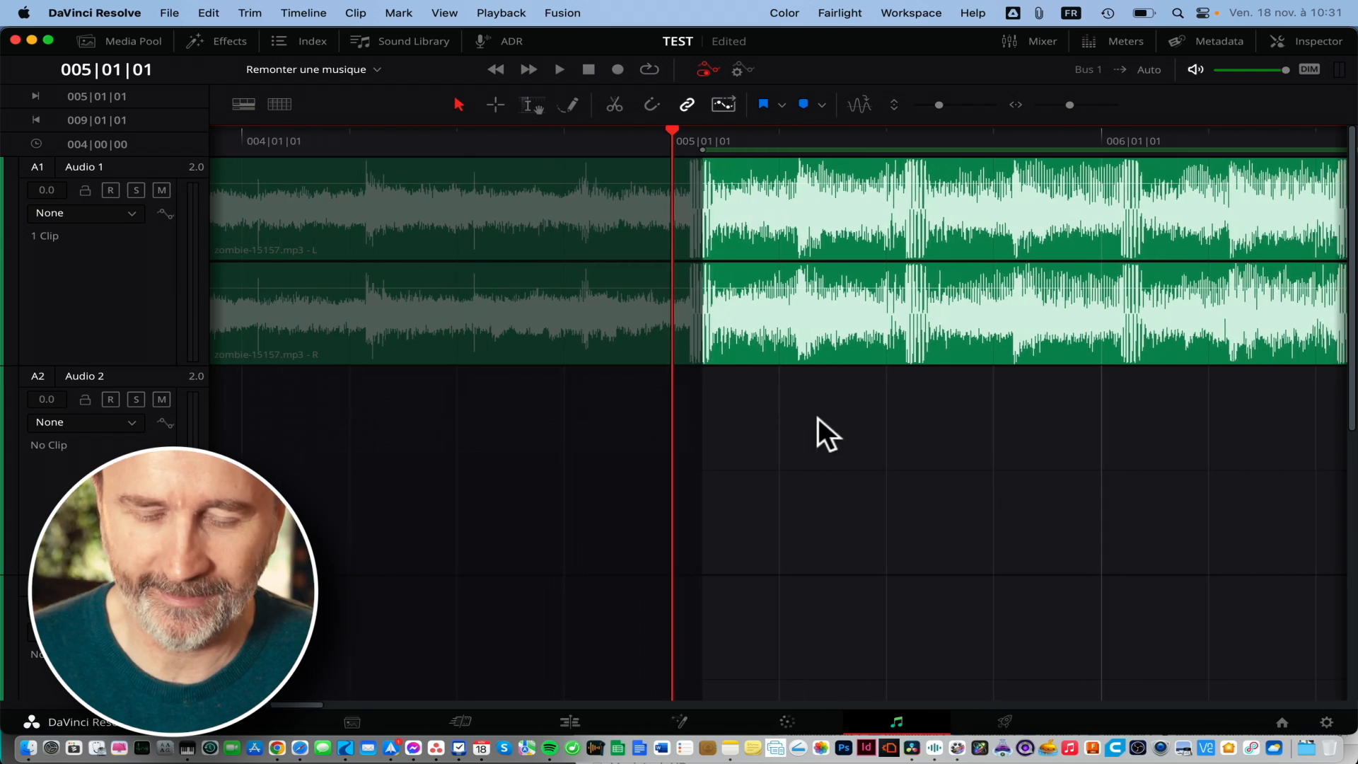
scroll(817, 417, "left", 1)
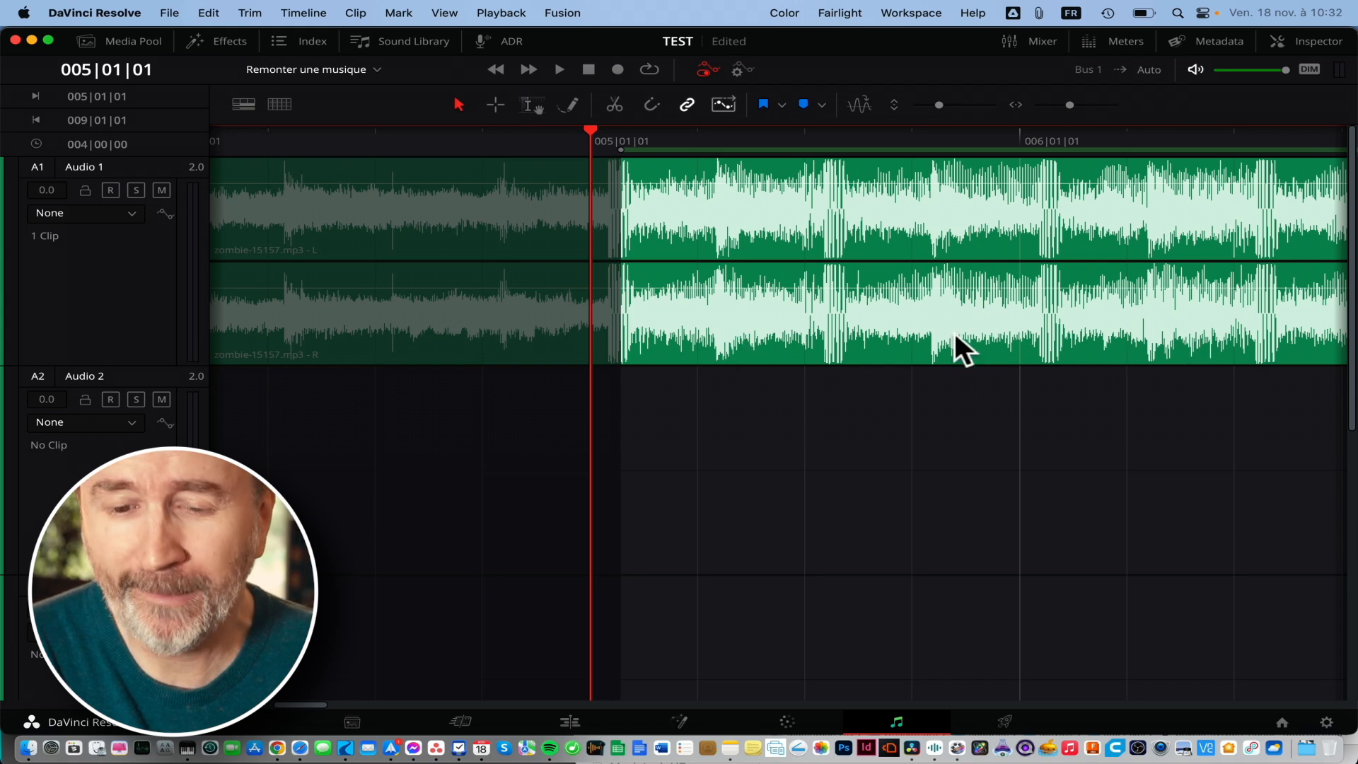
left_click(701, 133)
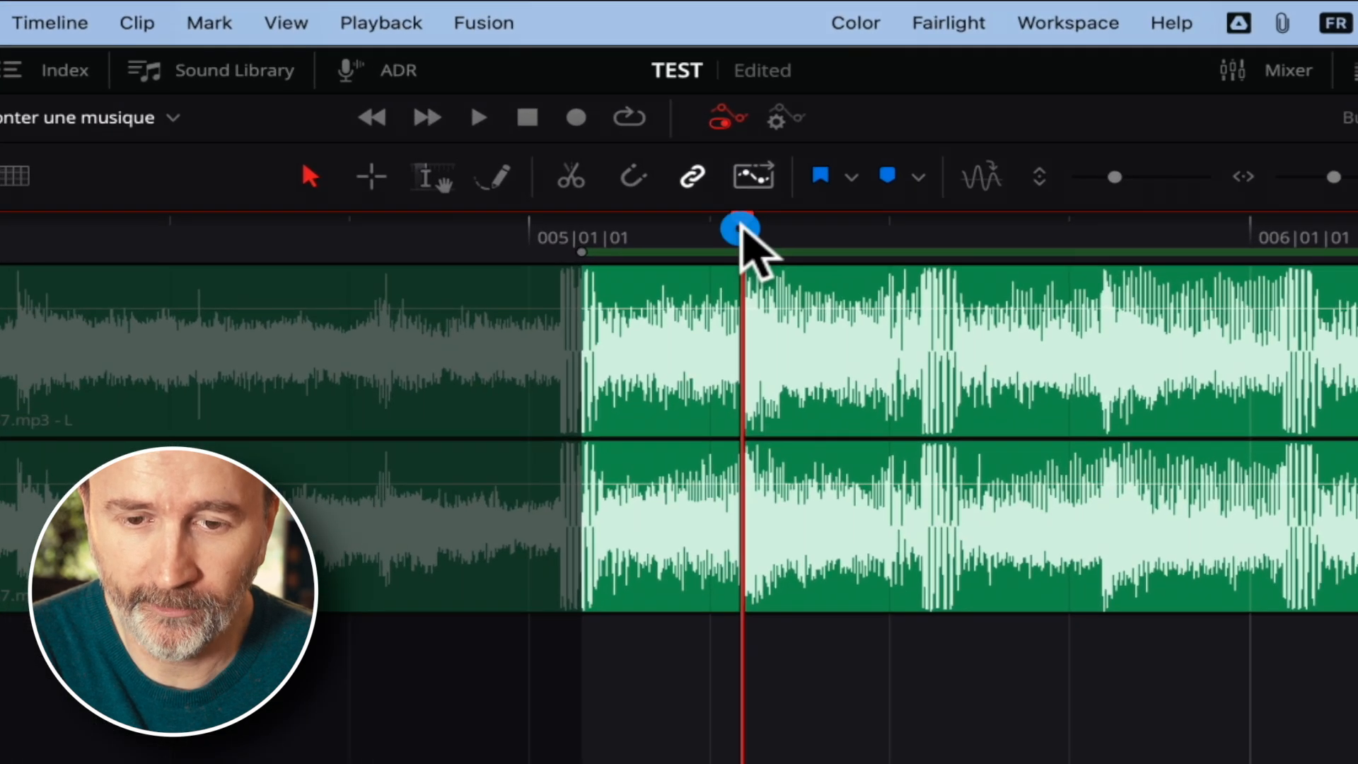
right_click(715, 134)
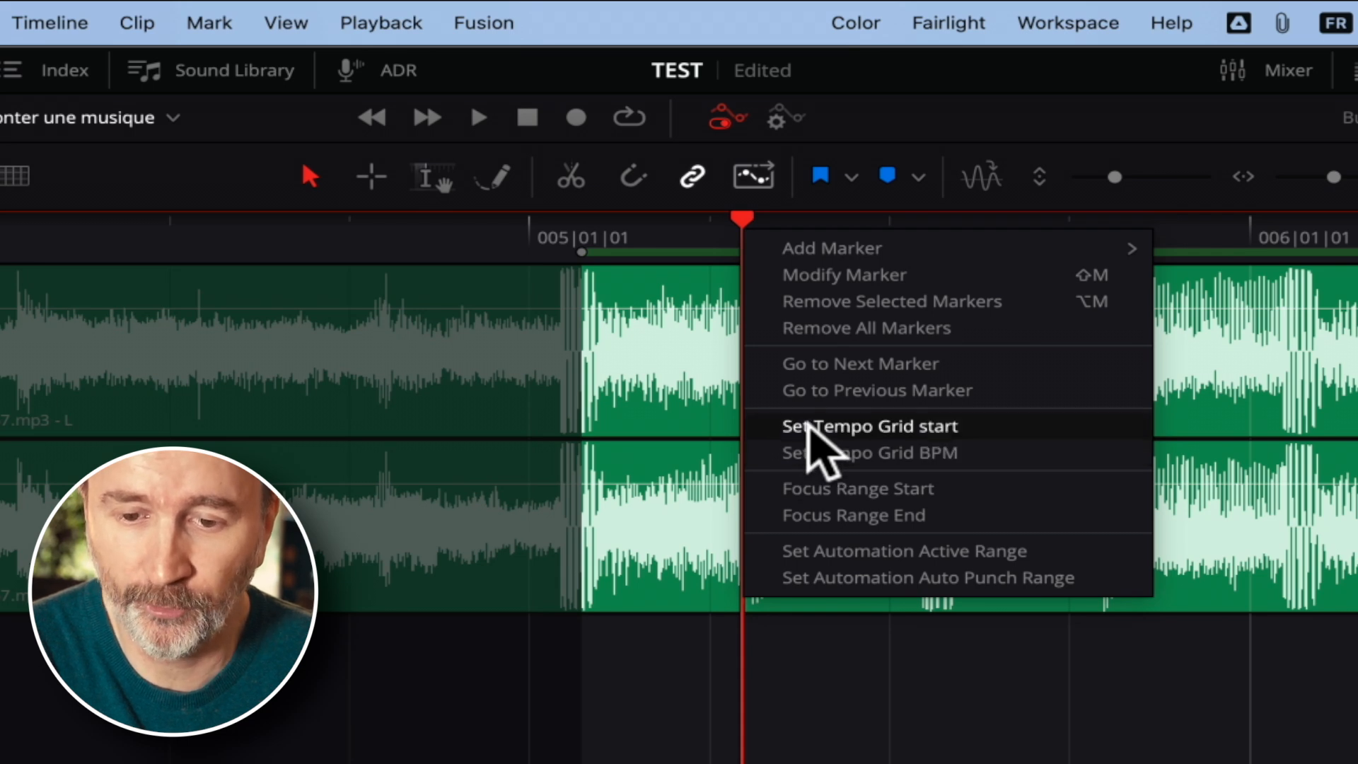
left_click(812, 428)
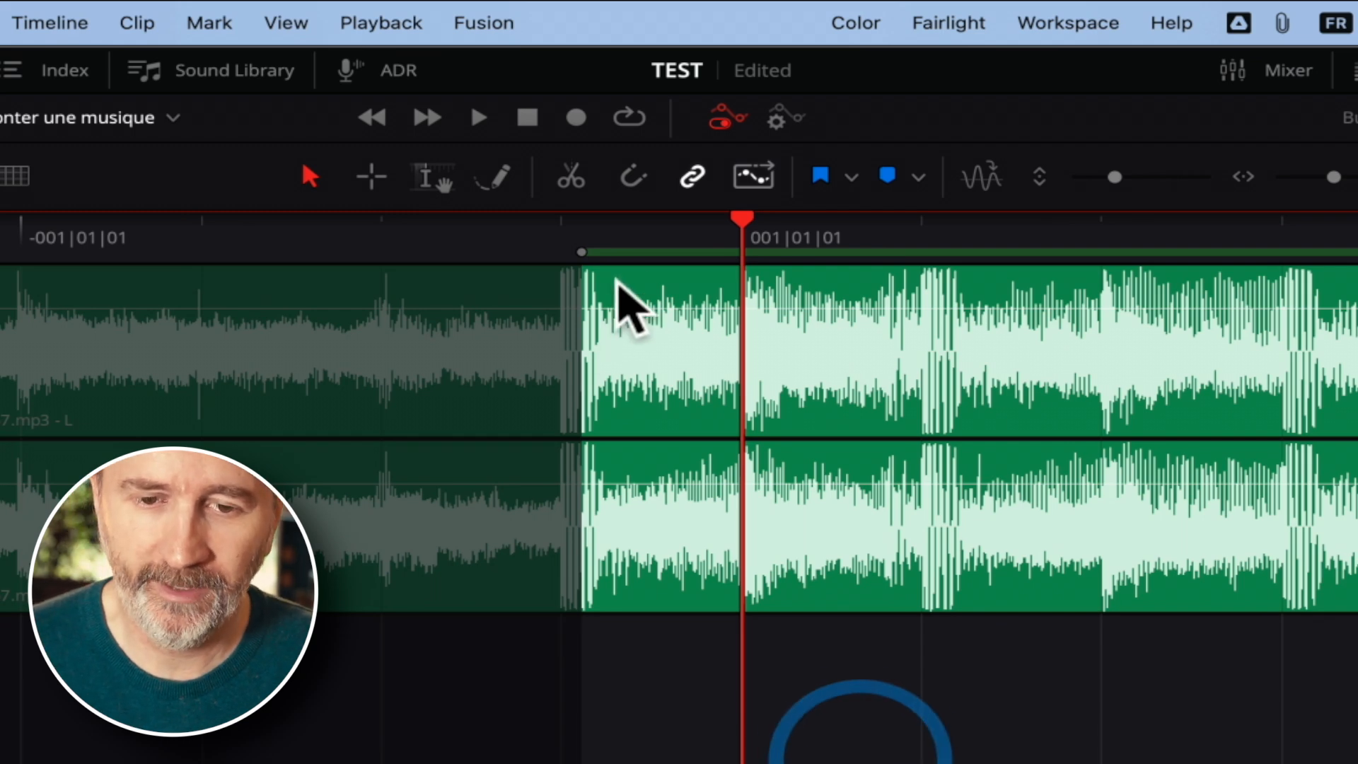
Check the alignment of the grid lines with the waveform beats from the marked range through to bar 31
left_click(627, 227)
scroll(736, 545, "right", 2)
scroll(757, 587, "right", 10)
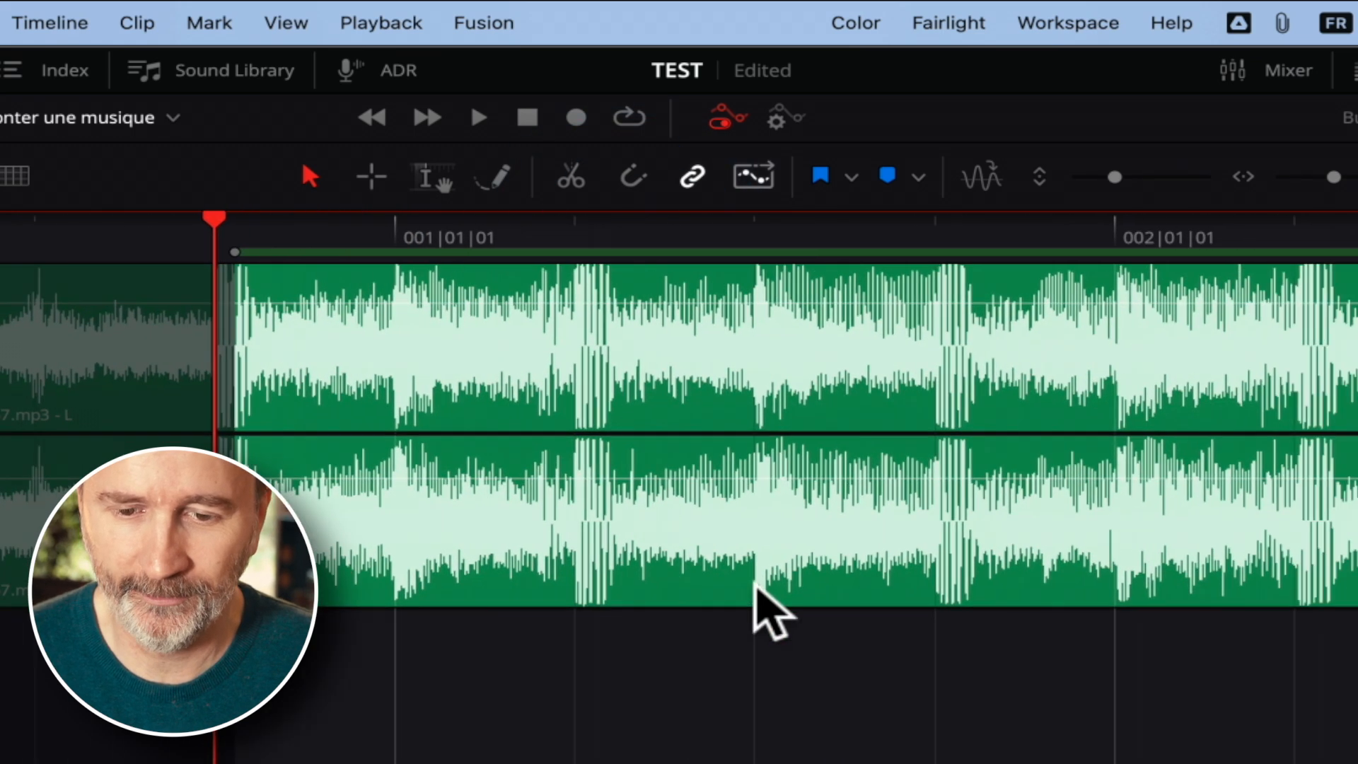
scroll(784, 621, "right", 1)
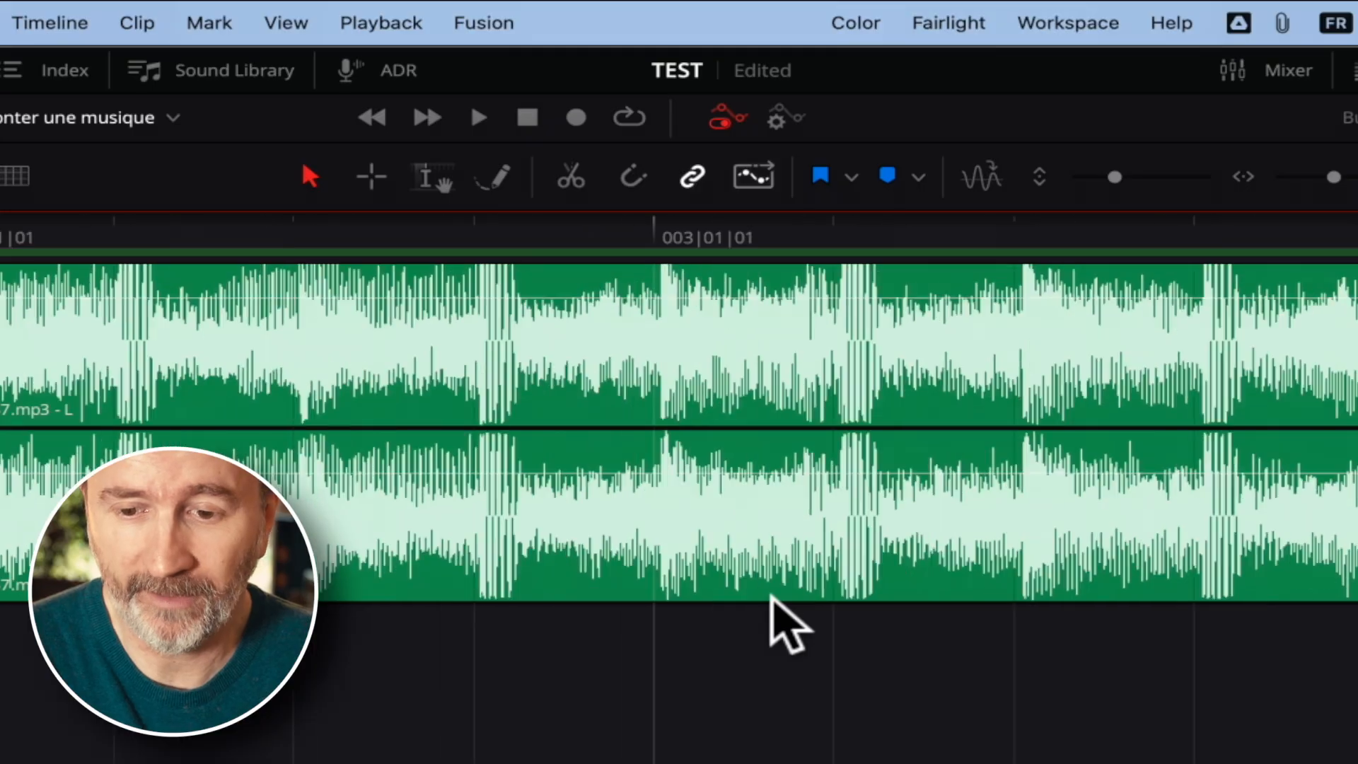
scroll(782, 622, "right", 20)
scroll(784, 622, "right", 20)
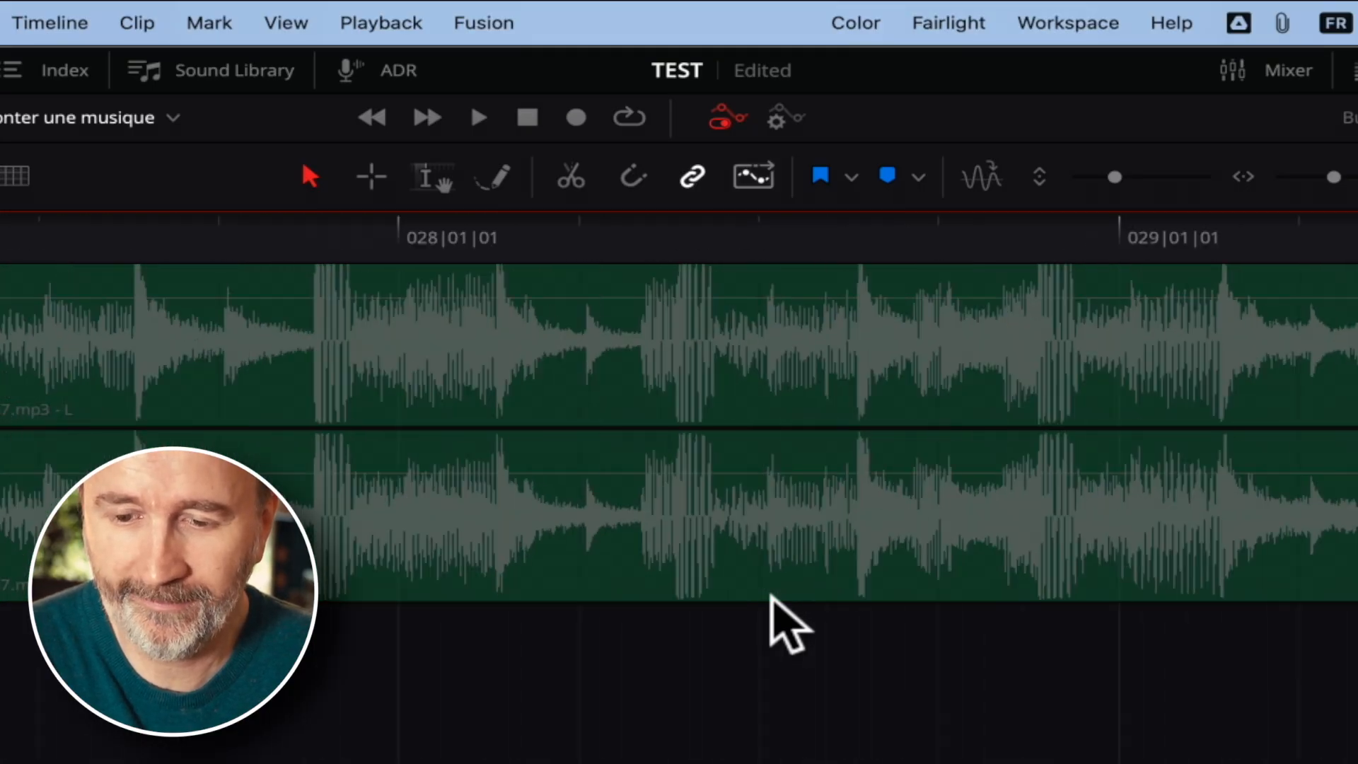
left_click(883, 249)
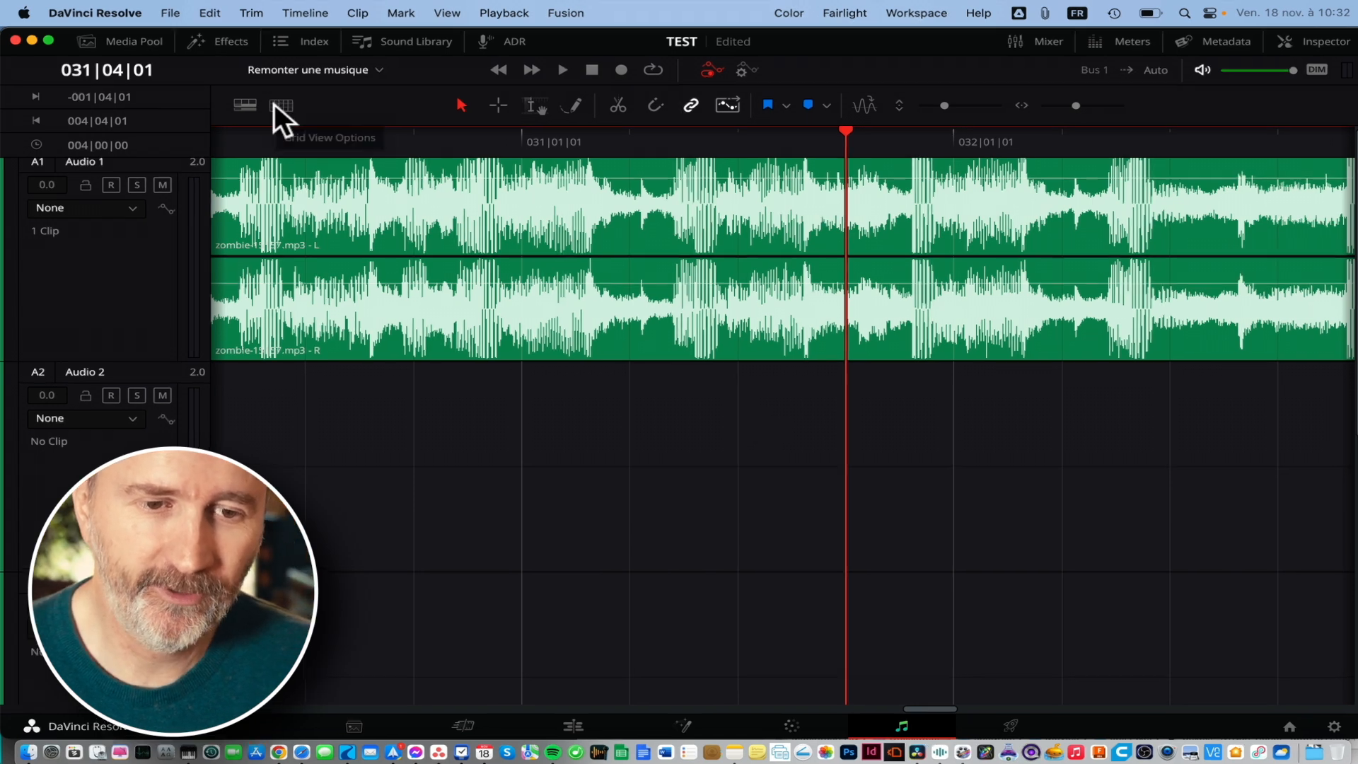
Set the grid tempo to 90 BPM in the grid view options
left_click(279, 105)
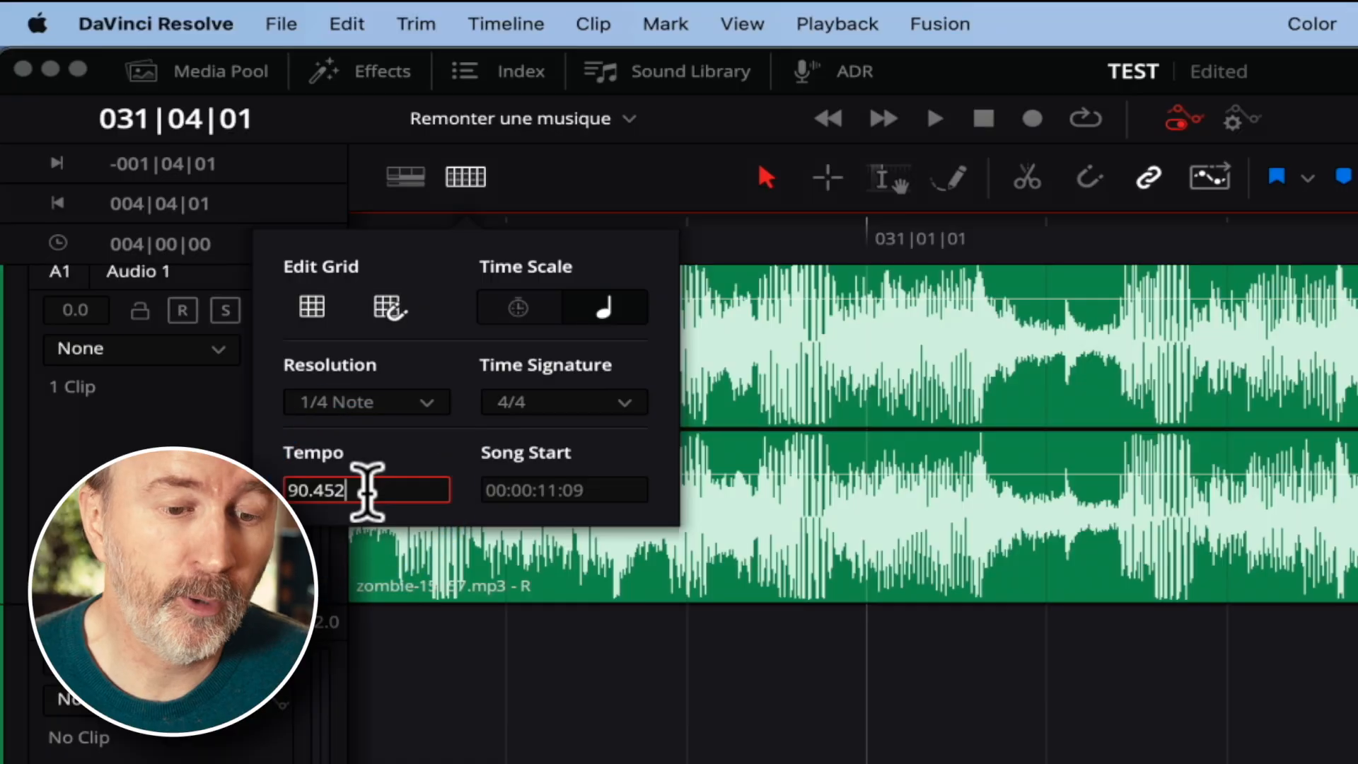
double_click(368, 490)
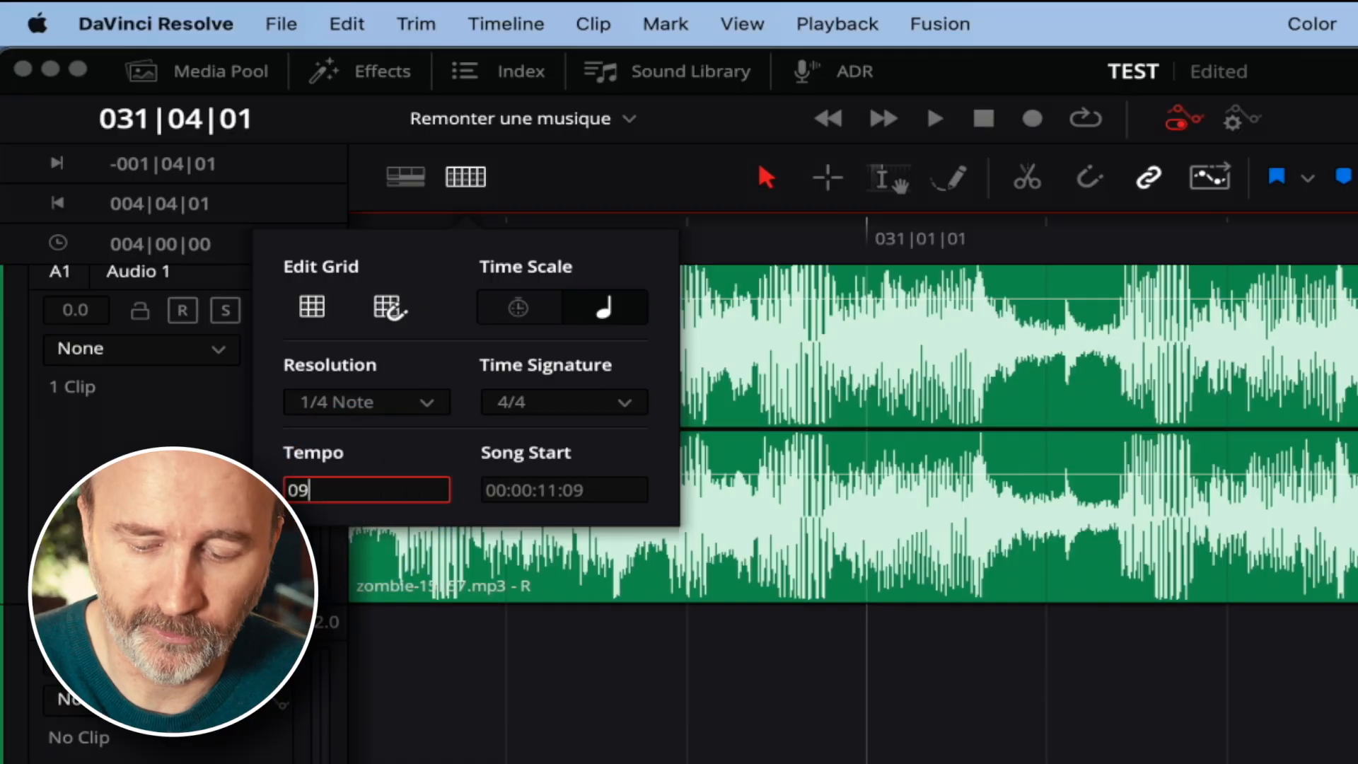
key("Return")
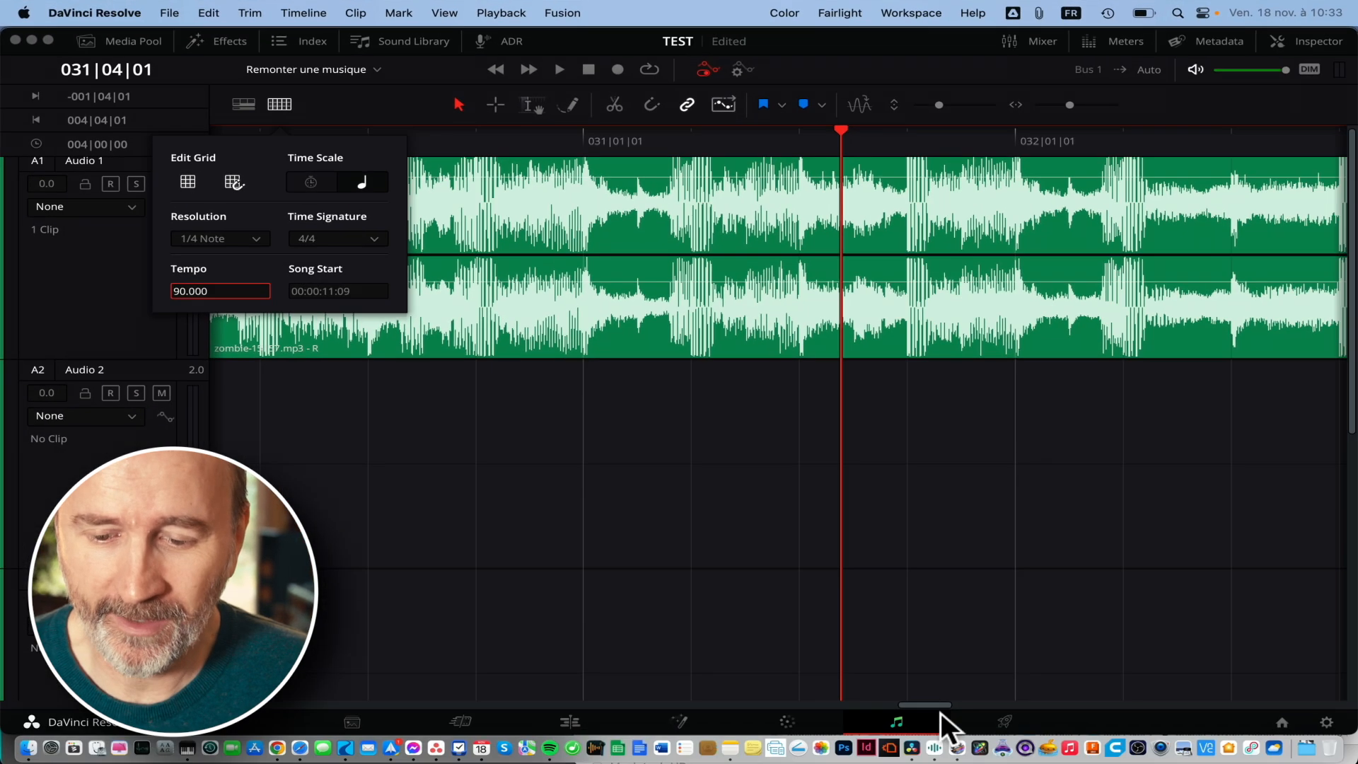
Check the grid against the waveform further along the song and play the track from its beginning
left_click_drag(931, 702, 1101, 703)
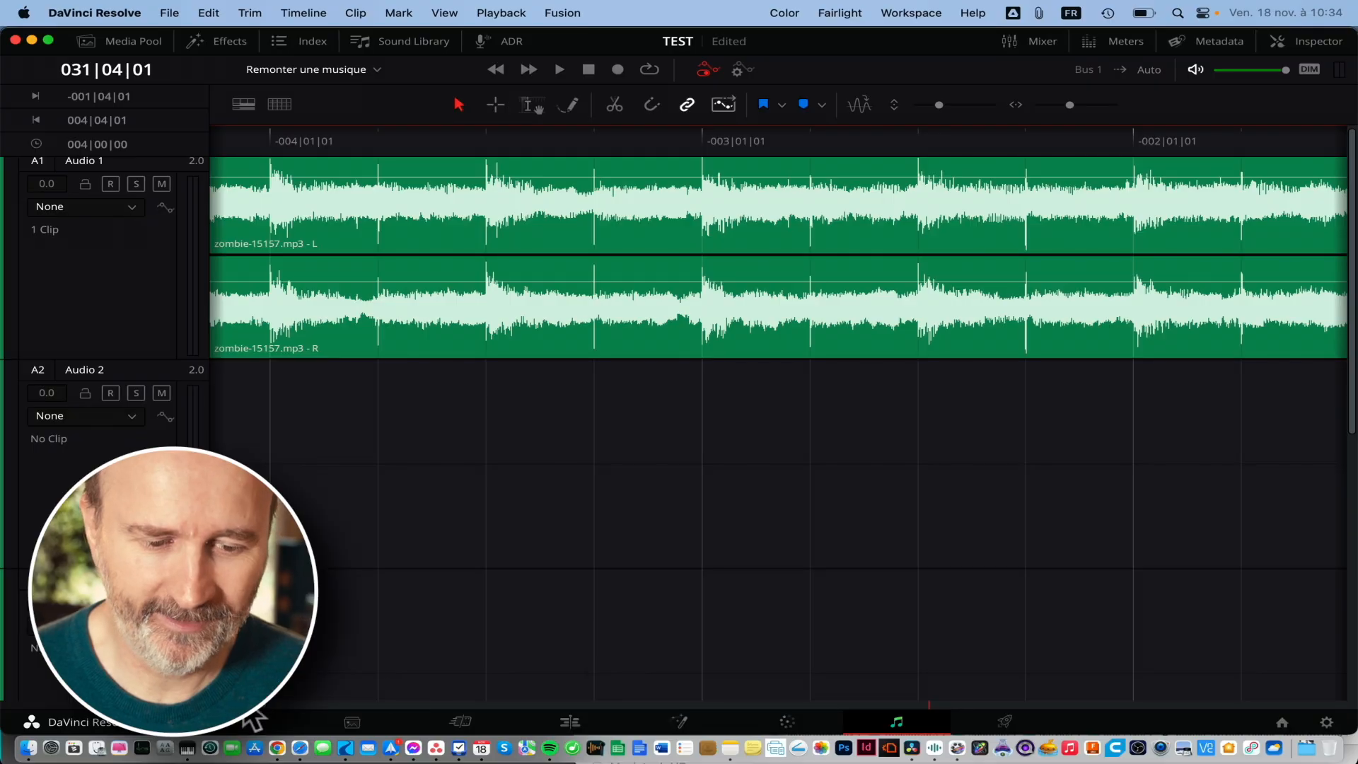
scroll(778, 283, "left", 2)
left_click(223, 142)
key("space")
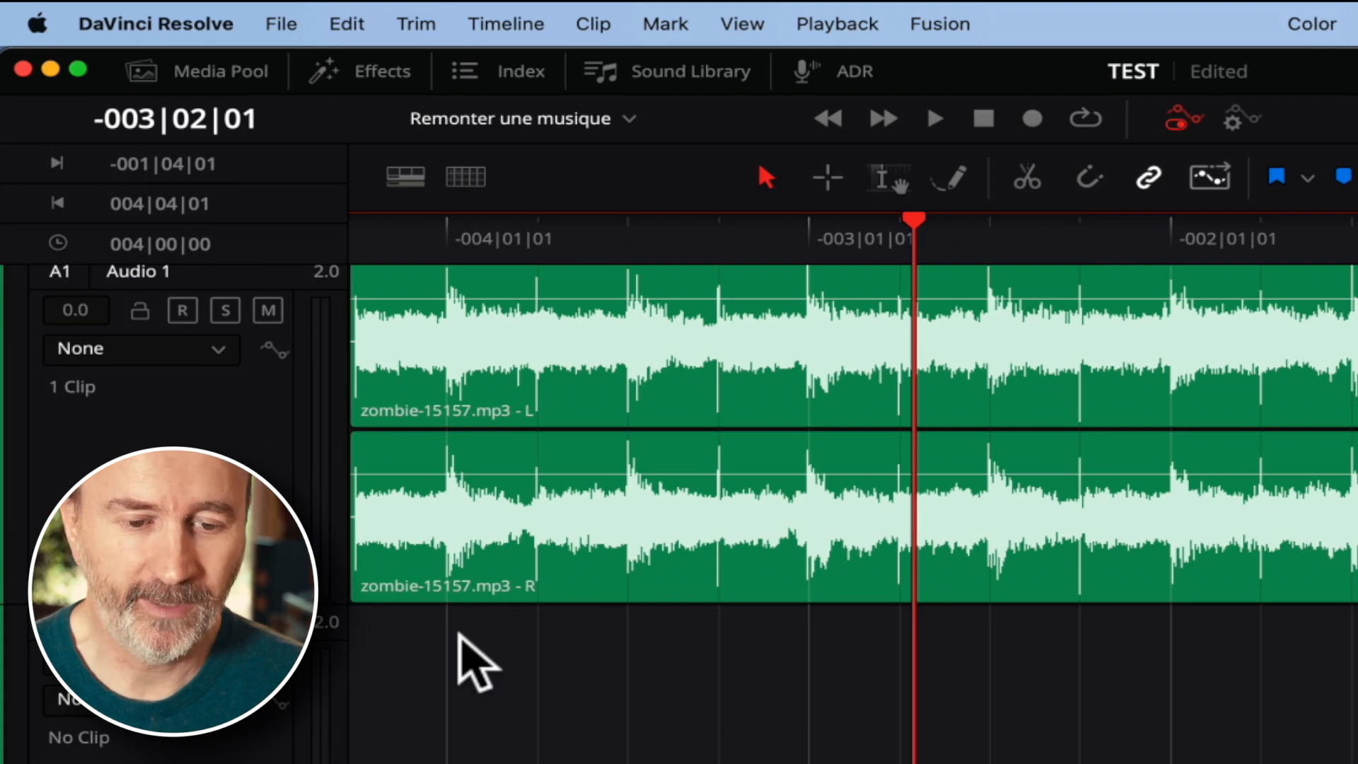
Set the tempo grid start on the first beat at the very beginning of the Audio 1 clip
left_click(376, 230)
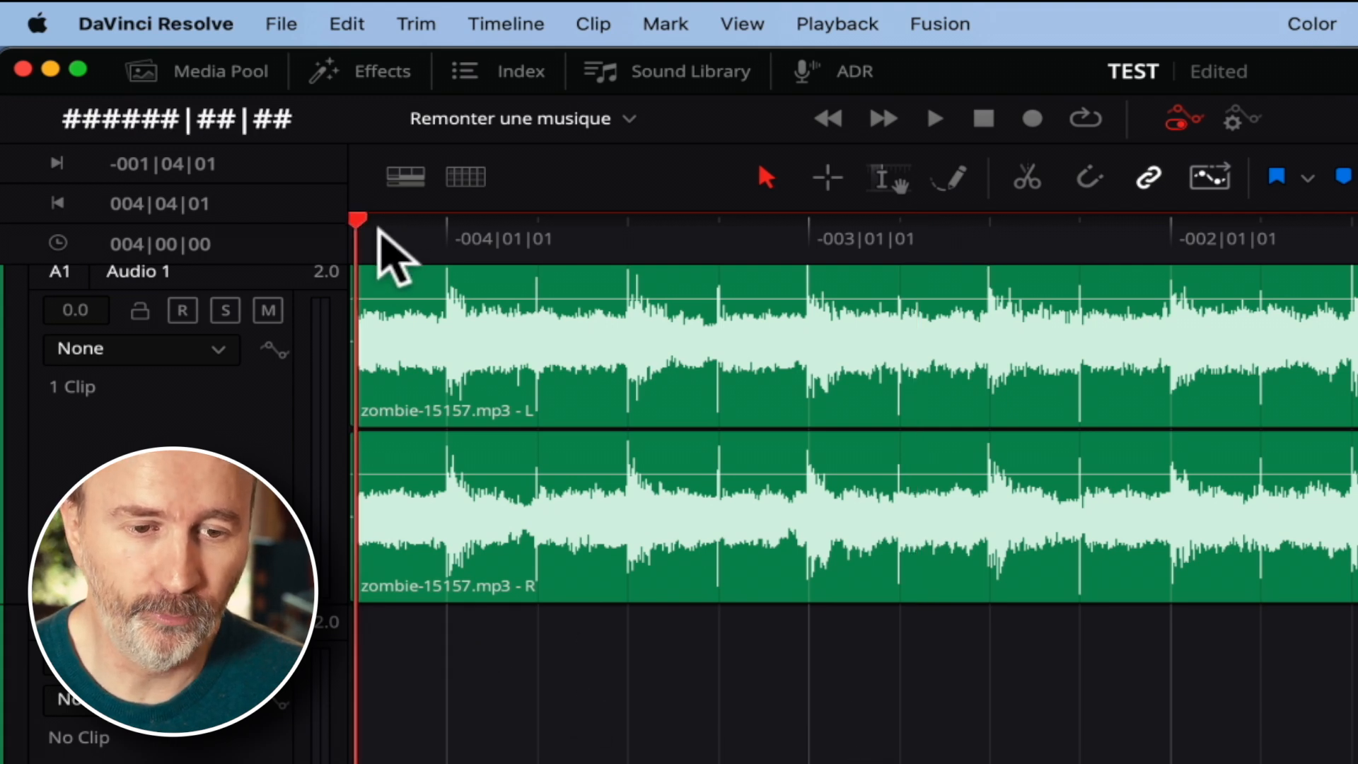
key("super+equal")
key("super+equal")
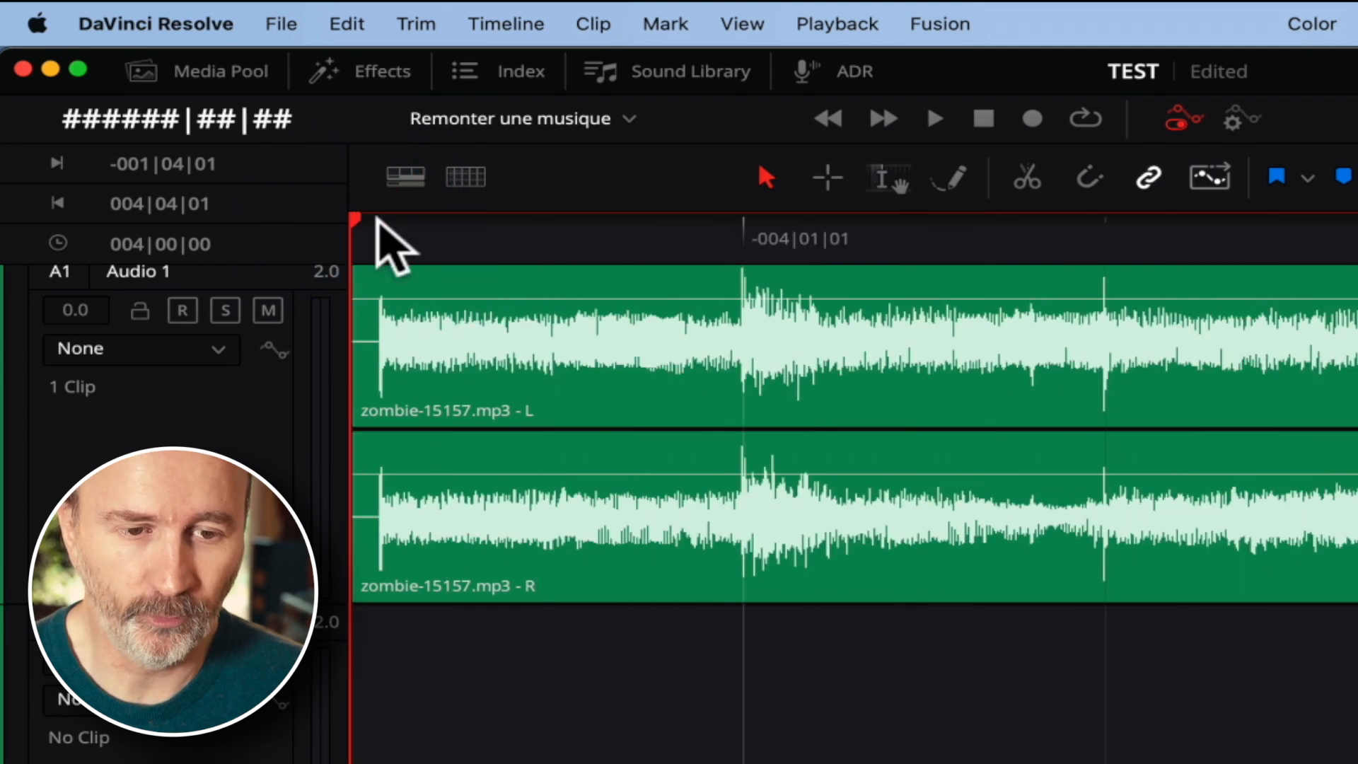
left_click(377, 223)
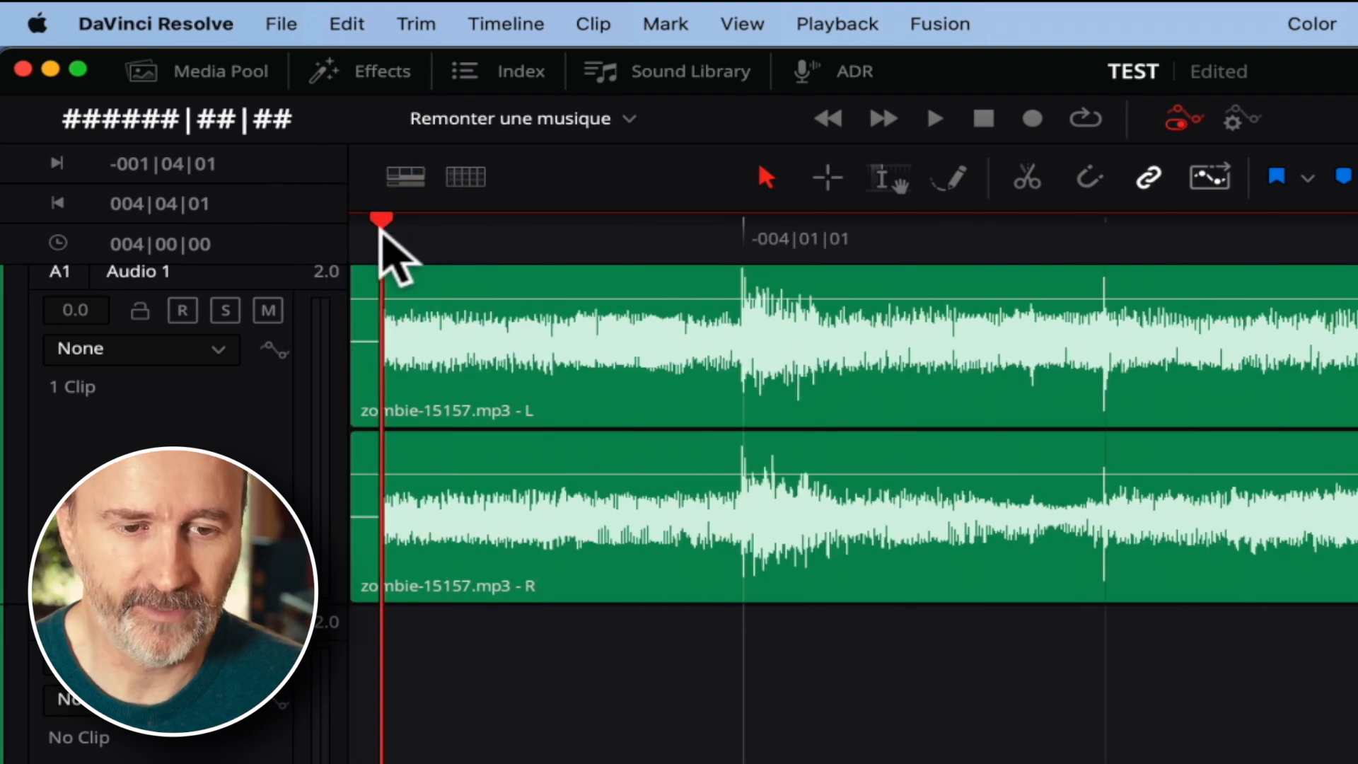
right_click(381, 230)
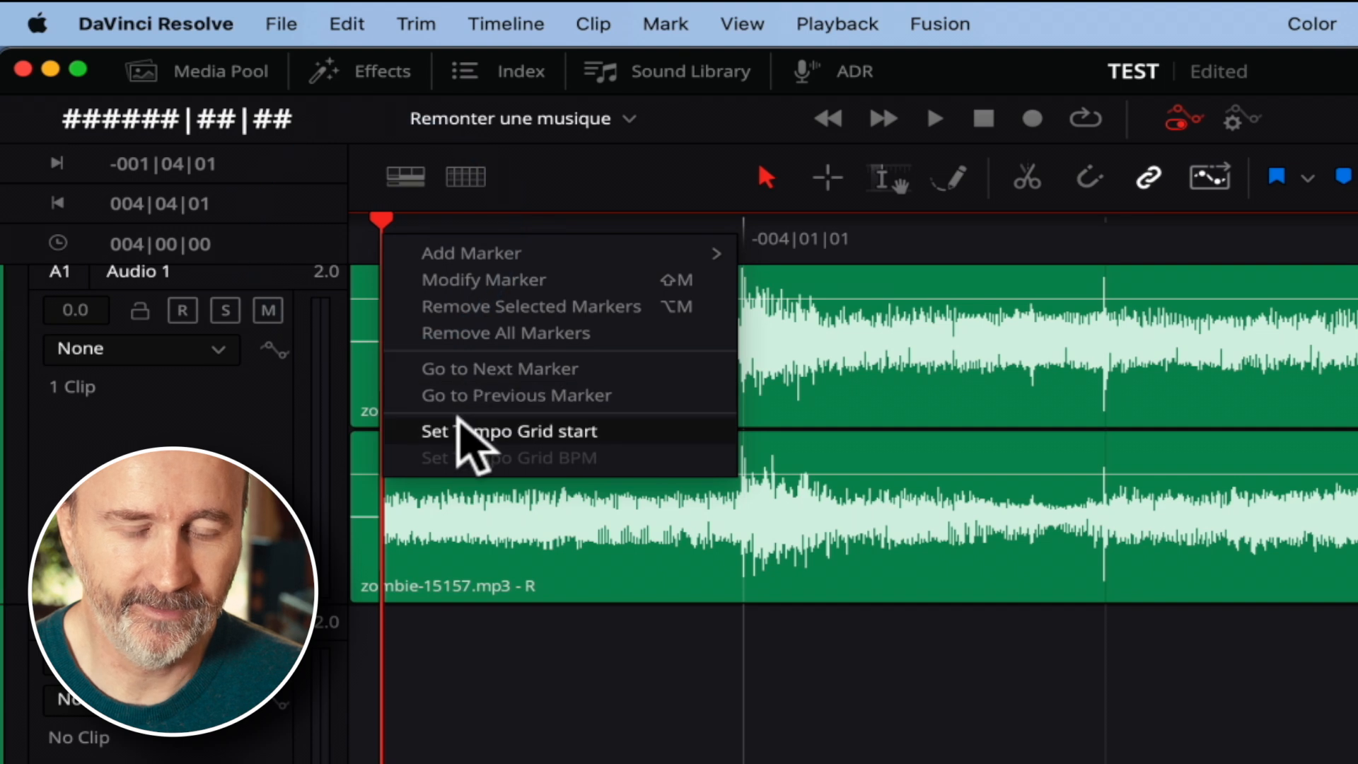
left_click(460, 432)
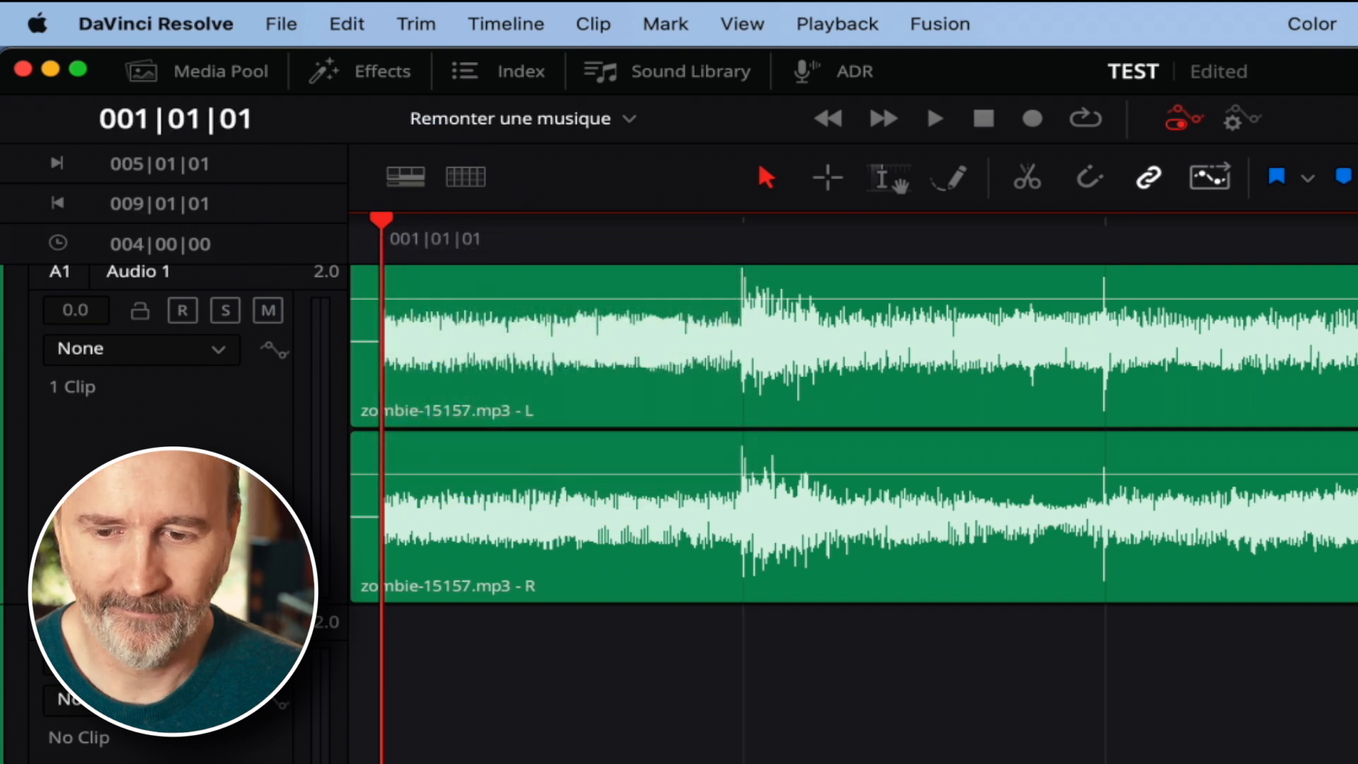
Play the song's first bar to check that its beats fall on the grid lines
key("super+minus")
key("super+minus")
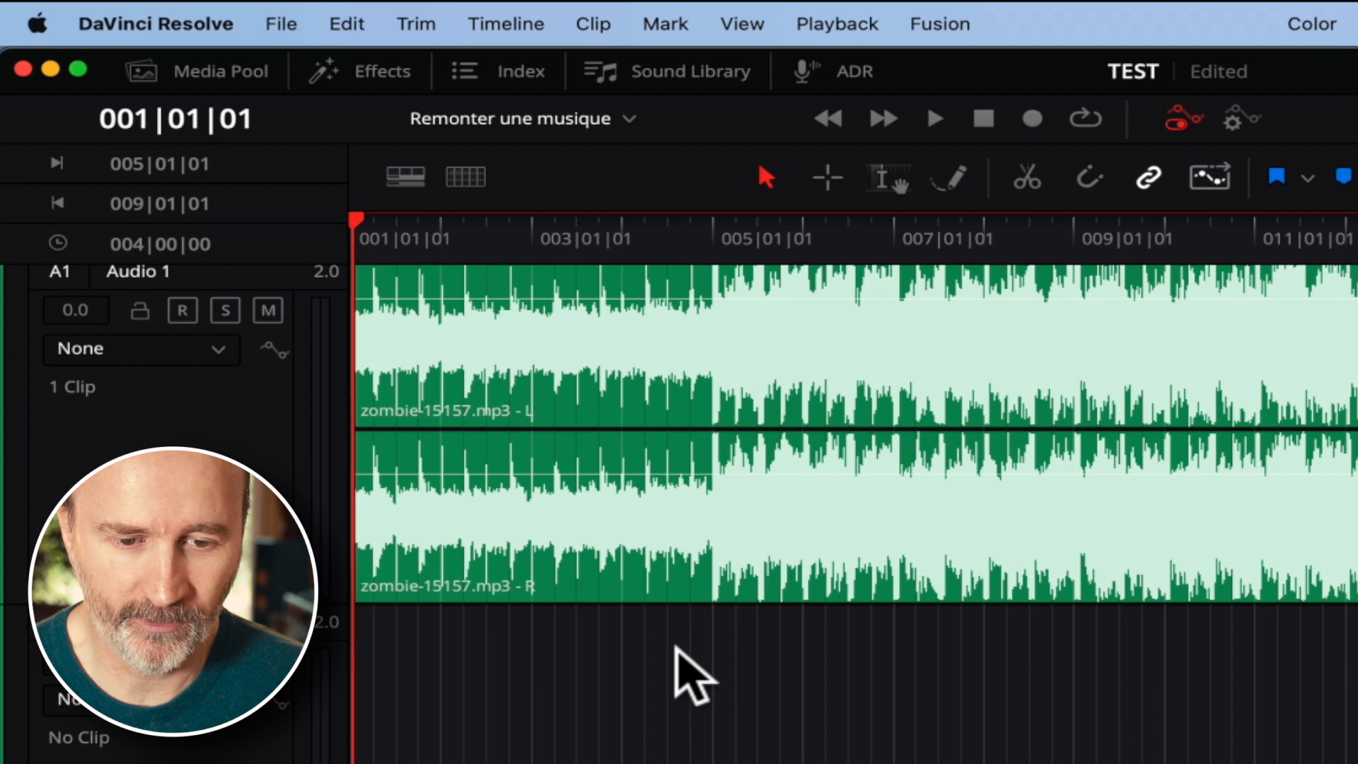
key("super+equal")
key("super+equal")
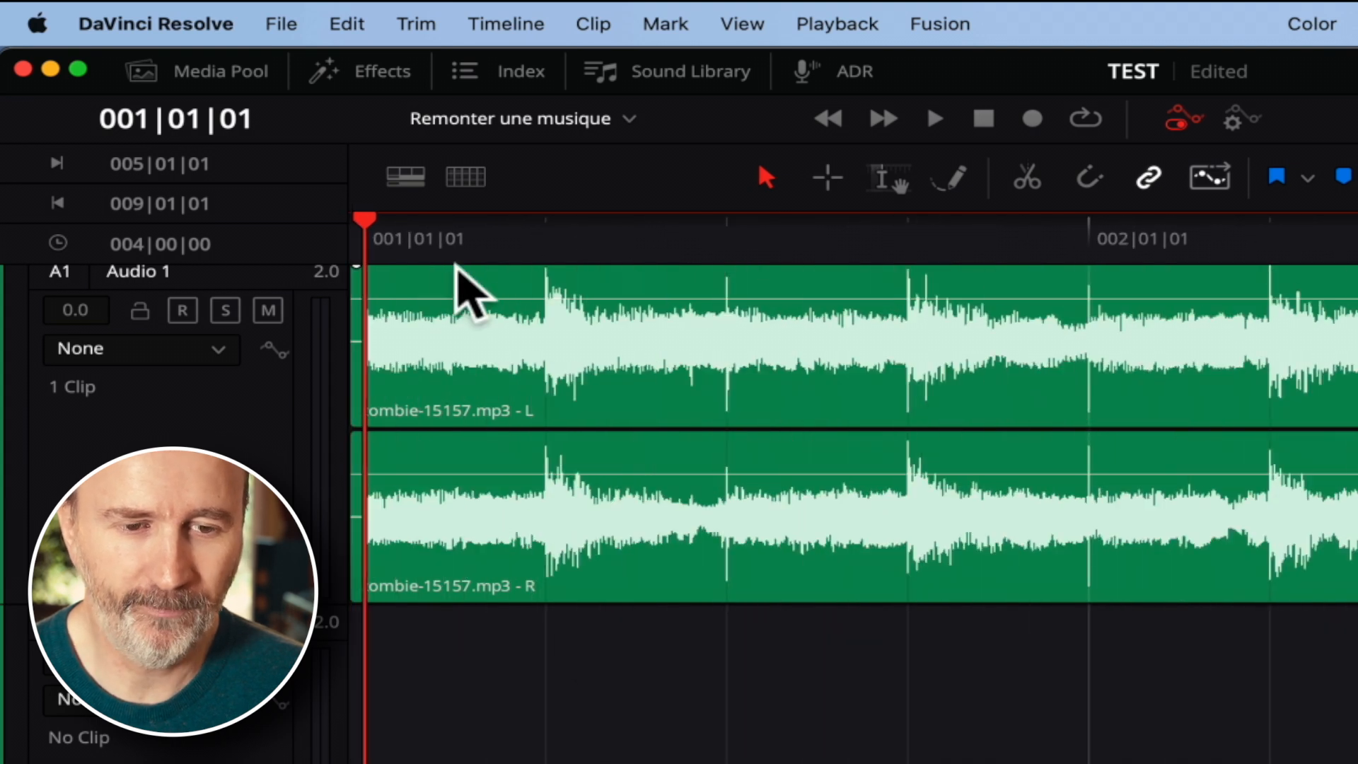
left_click(295, 237)
key("space")
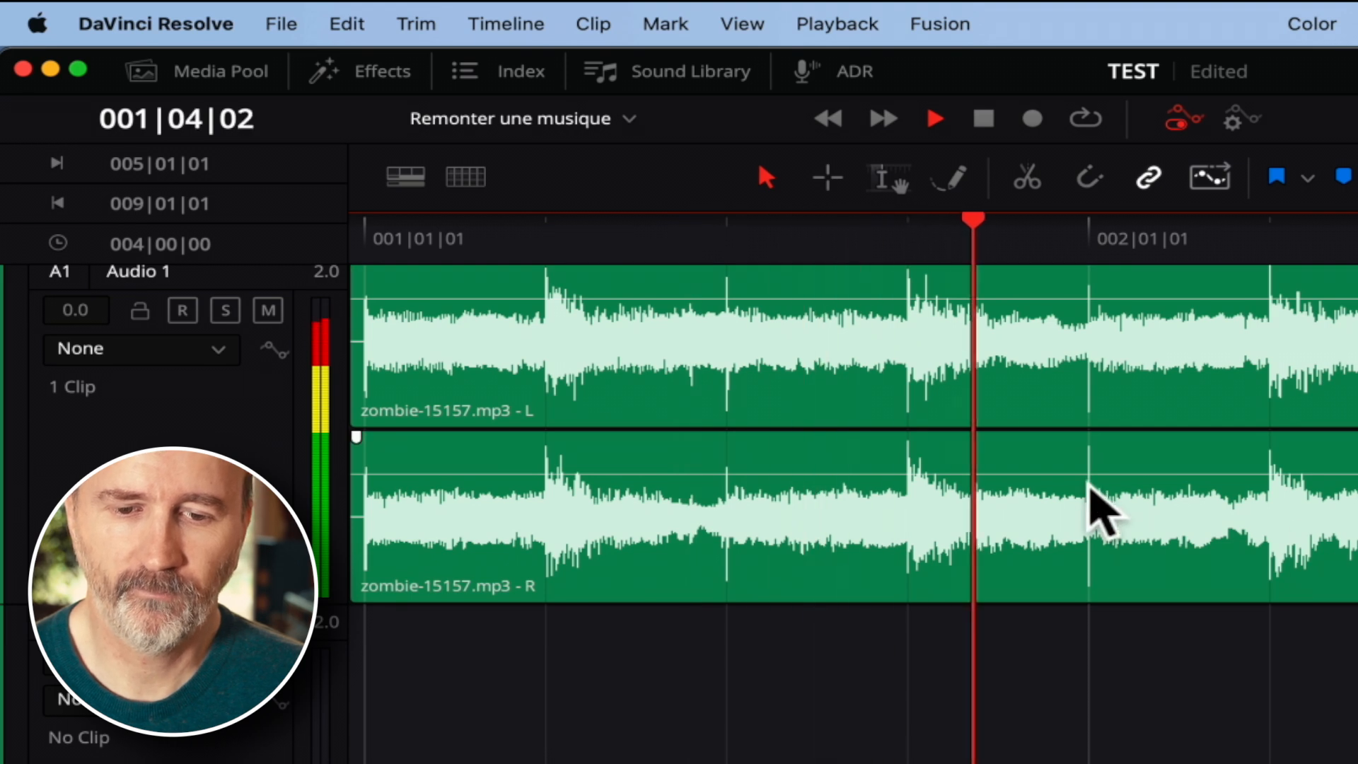
key("space")
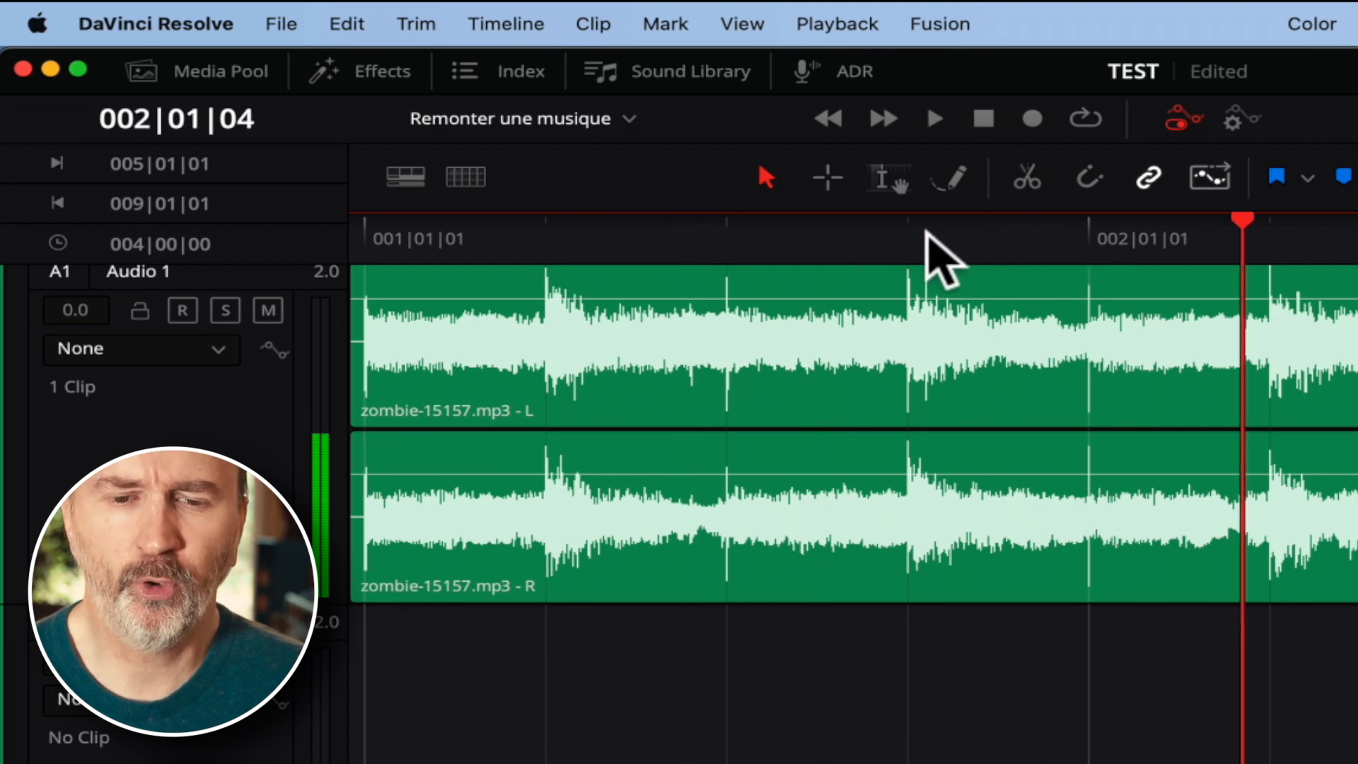
Split the Audio 1 clip at 002|01|01 and select the part after the cut
left_click(911, 236)
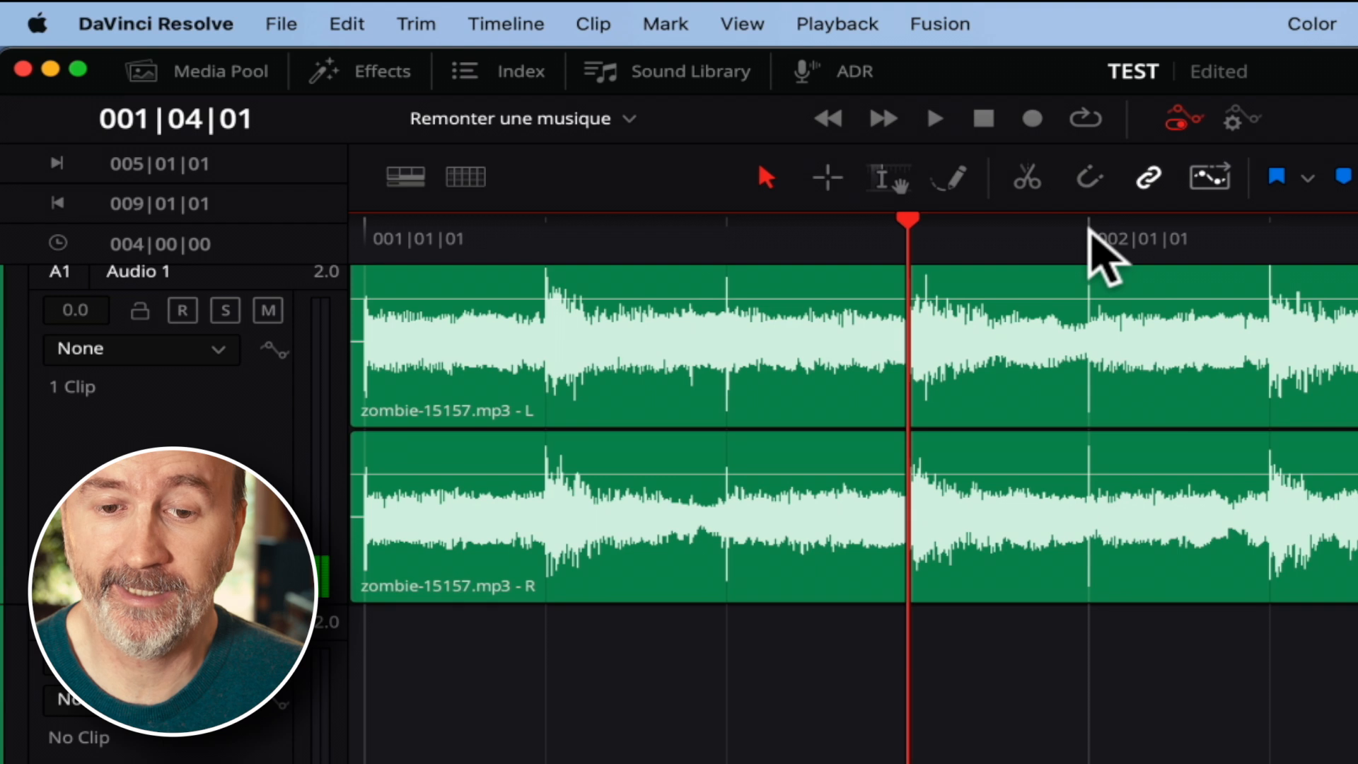
left_click(1090, 233)
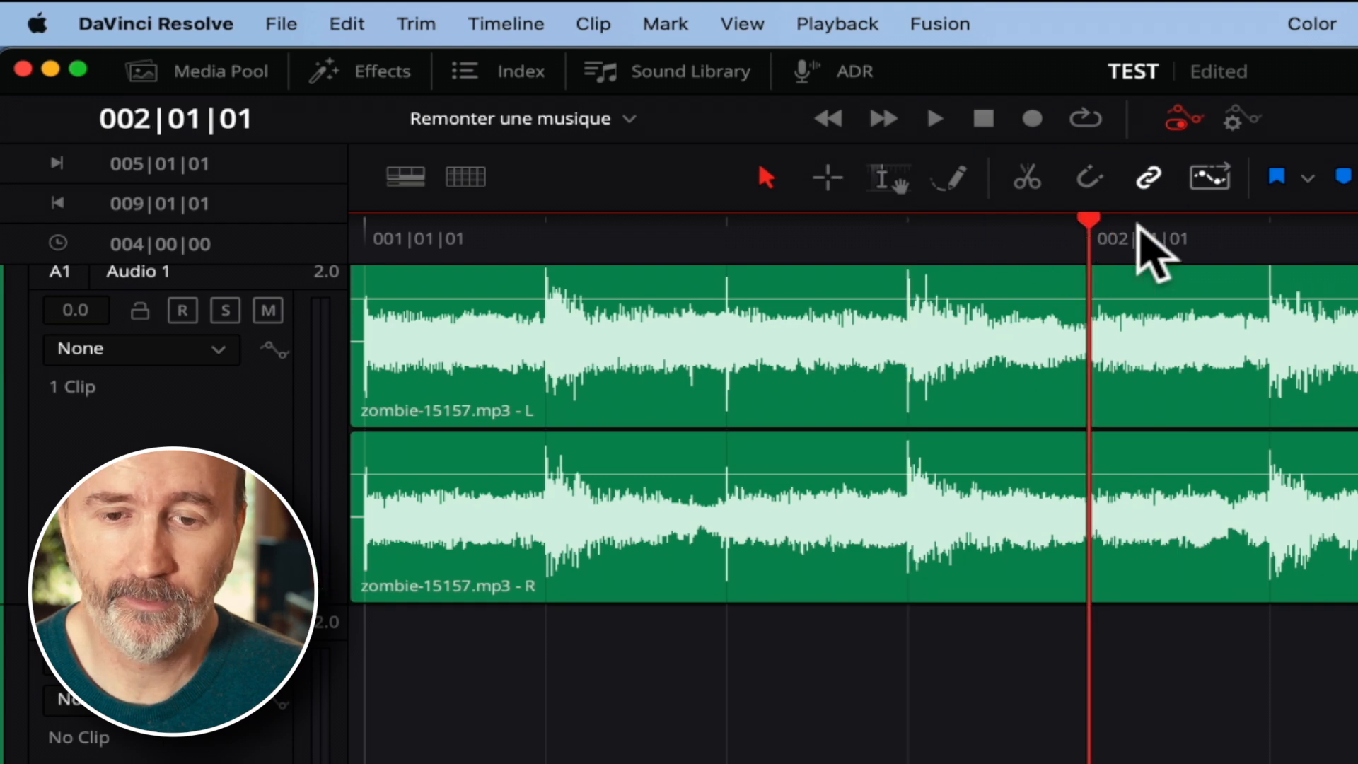
key("super+b")
left_click(1234, 493)
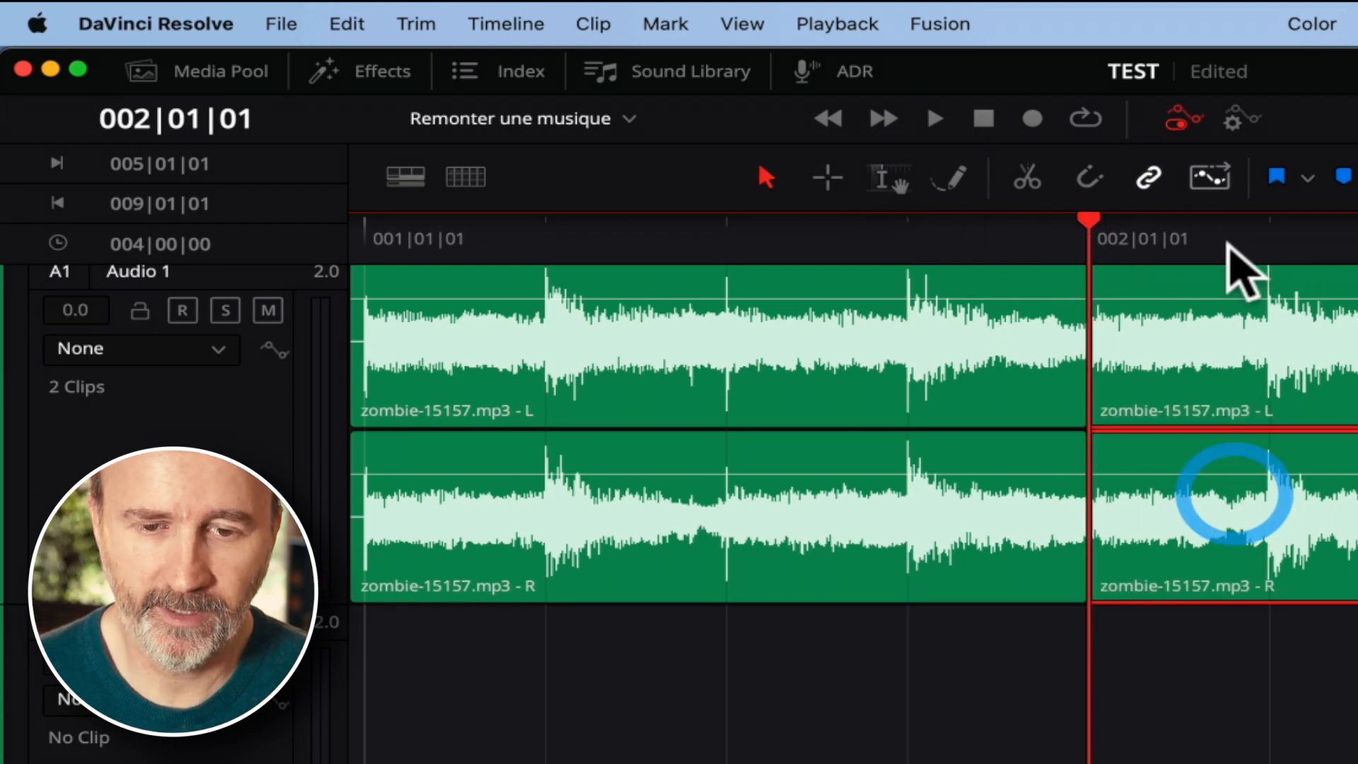
Split the selected Audio 1 clip at 005|01|01, where the louder section begins
left_click(1229, 240)
left_click(909, 239)
left_click(1347, 234)
key("super+minus")
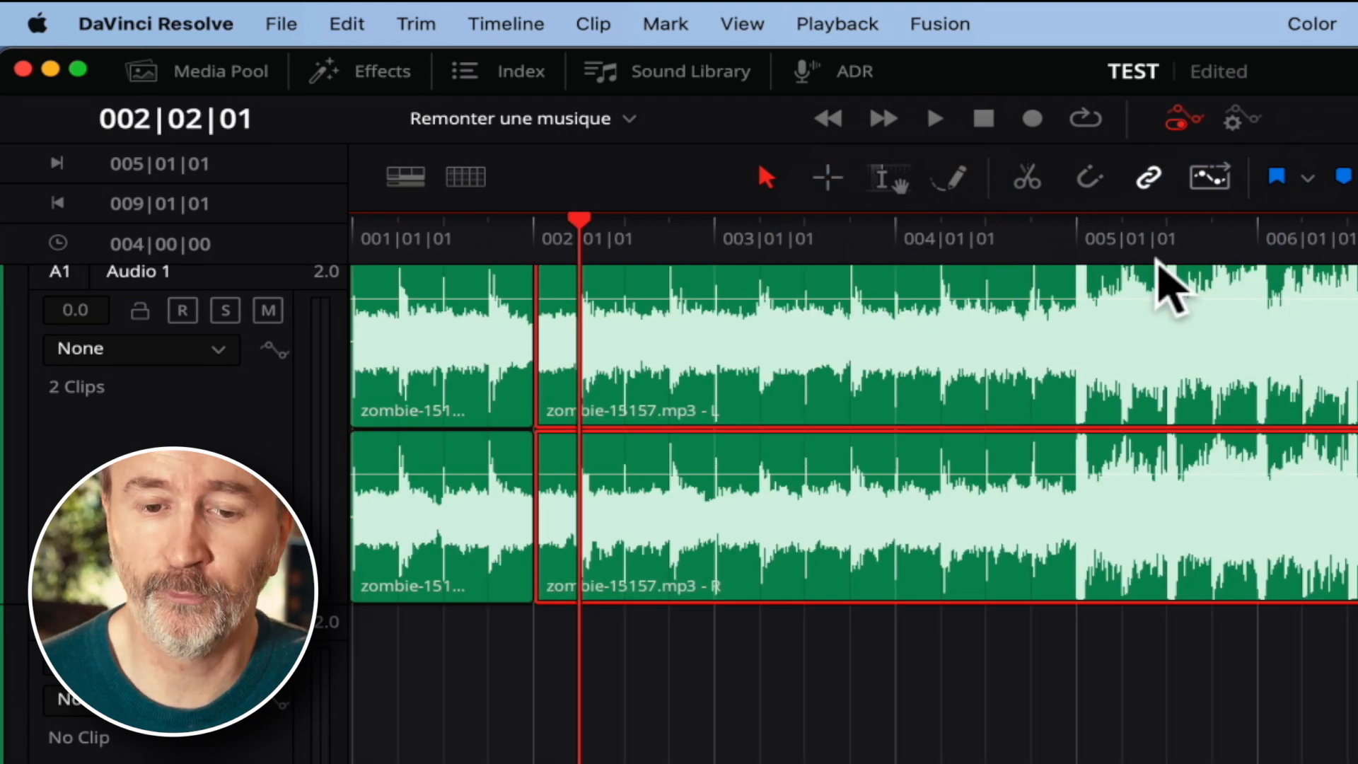
left_click(1076, 234)
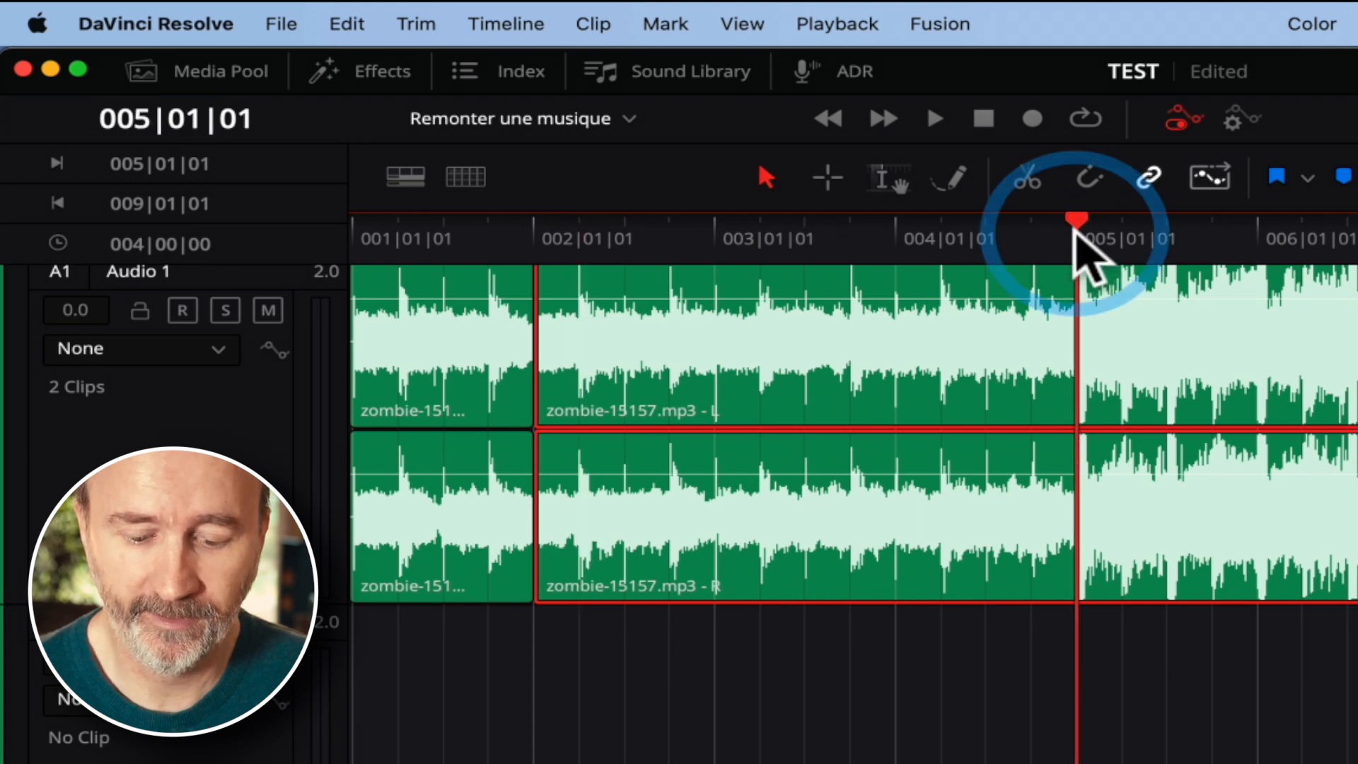
key("super+b")
Play the song from 013|01|01, try a split of the Audio 1 clip at that bar, and undo it
key("super+minus")
key("super+minus")
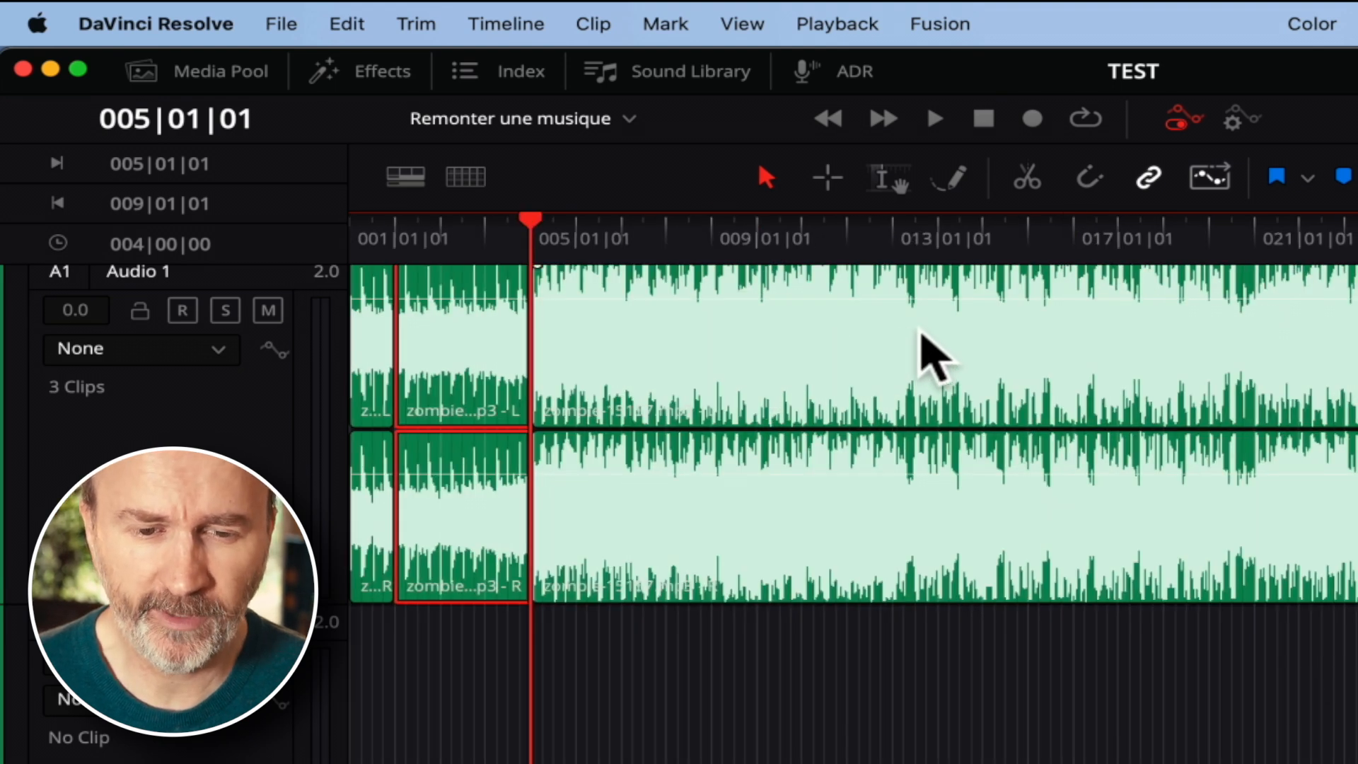
left_click(891, 228)
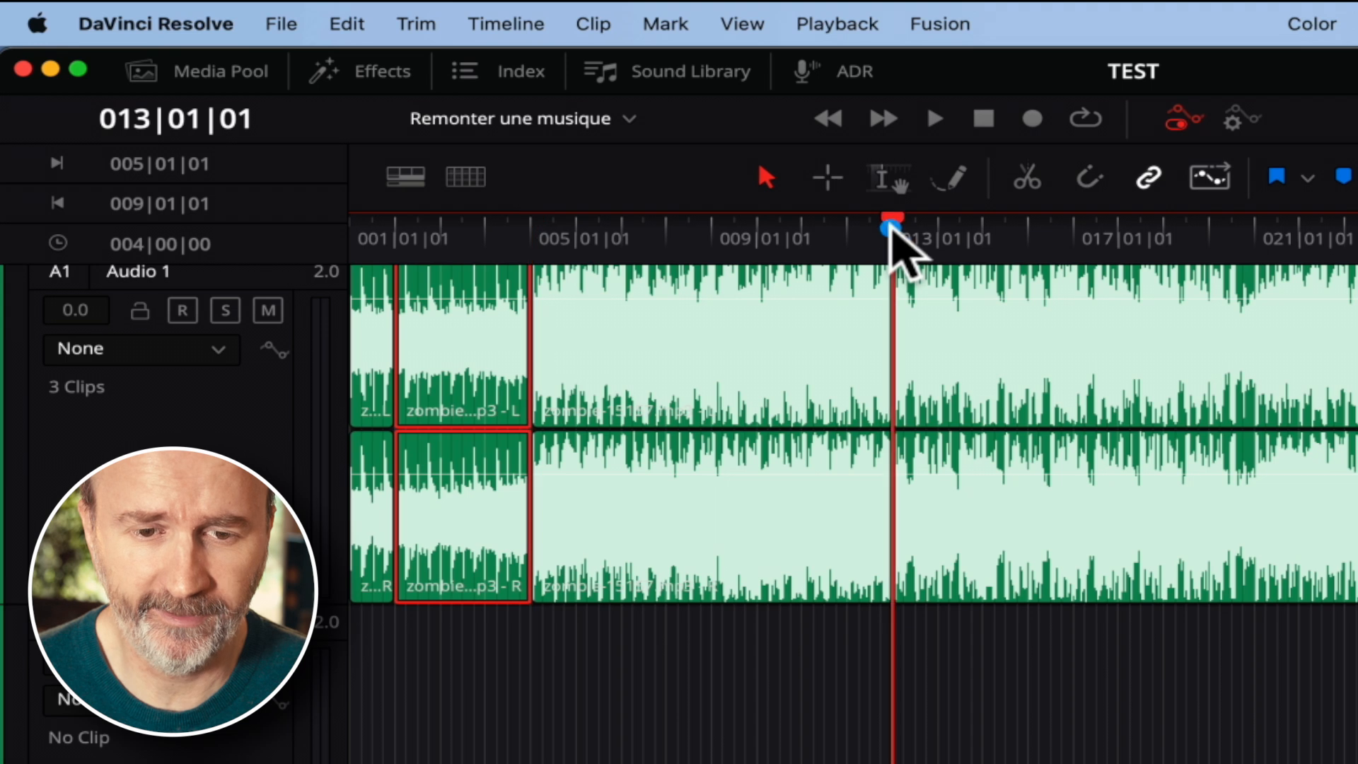
key("space")
key("space")
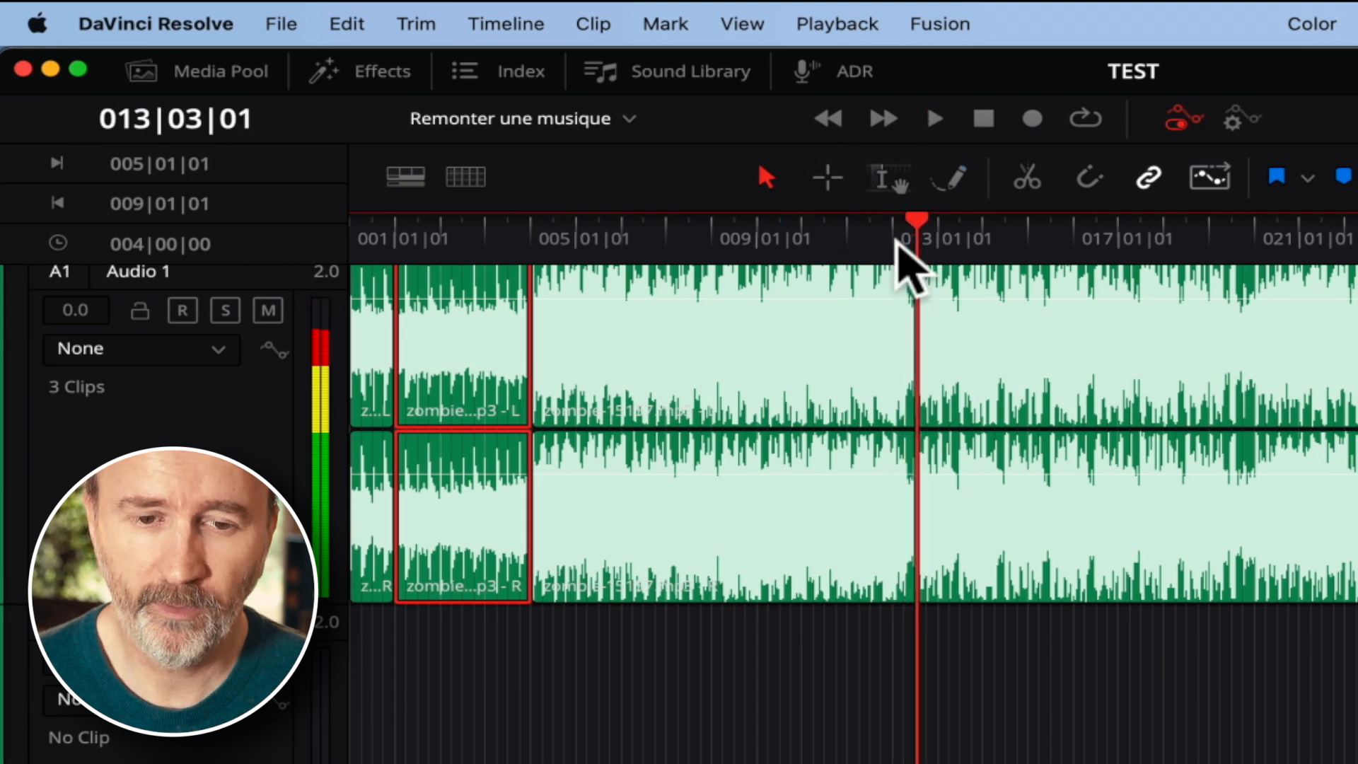
left_click(891, 237)
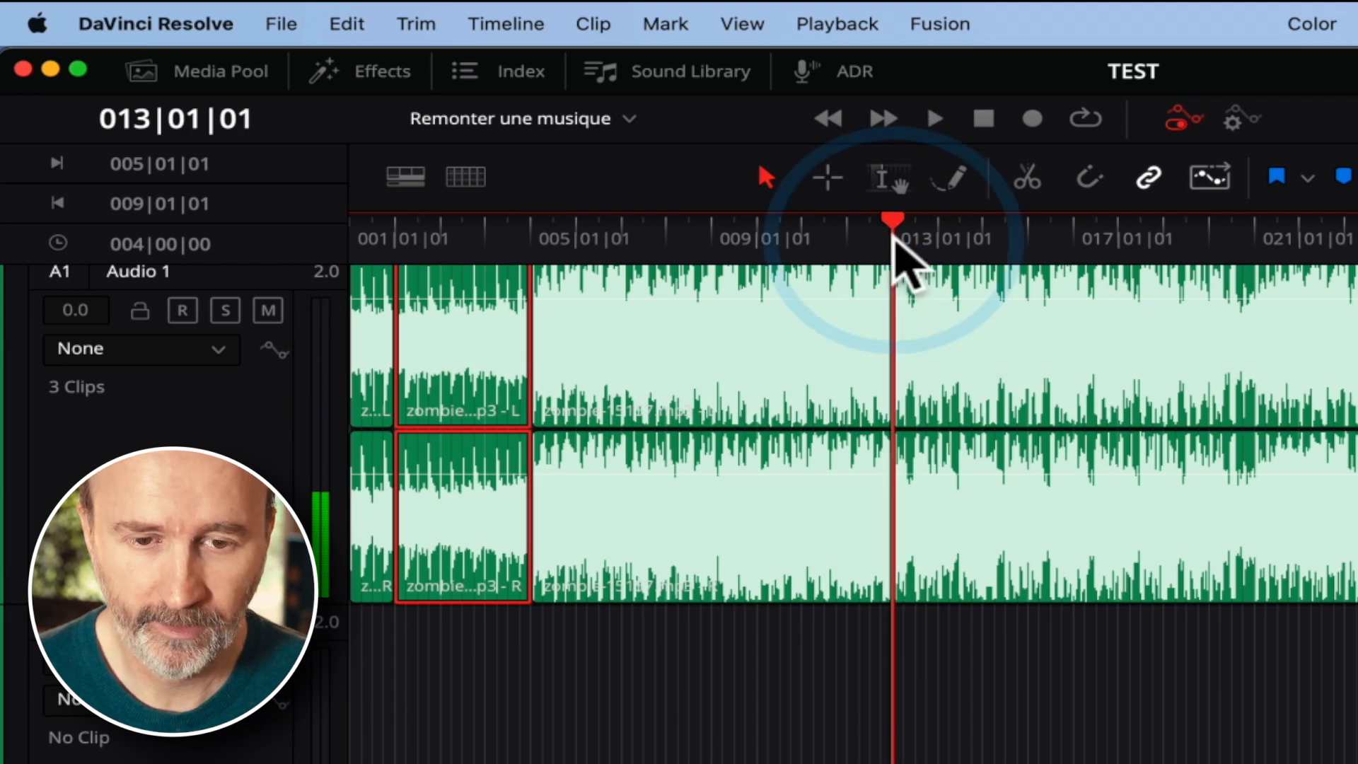
key("super+b")
key("super+z")
Split the Audio 1 clip at 007|01|01 to isolate the first two bars of the louder section
left_click(541, 223)
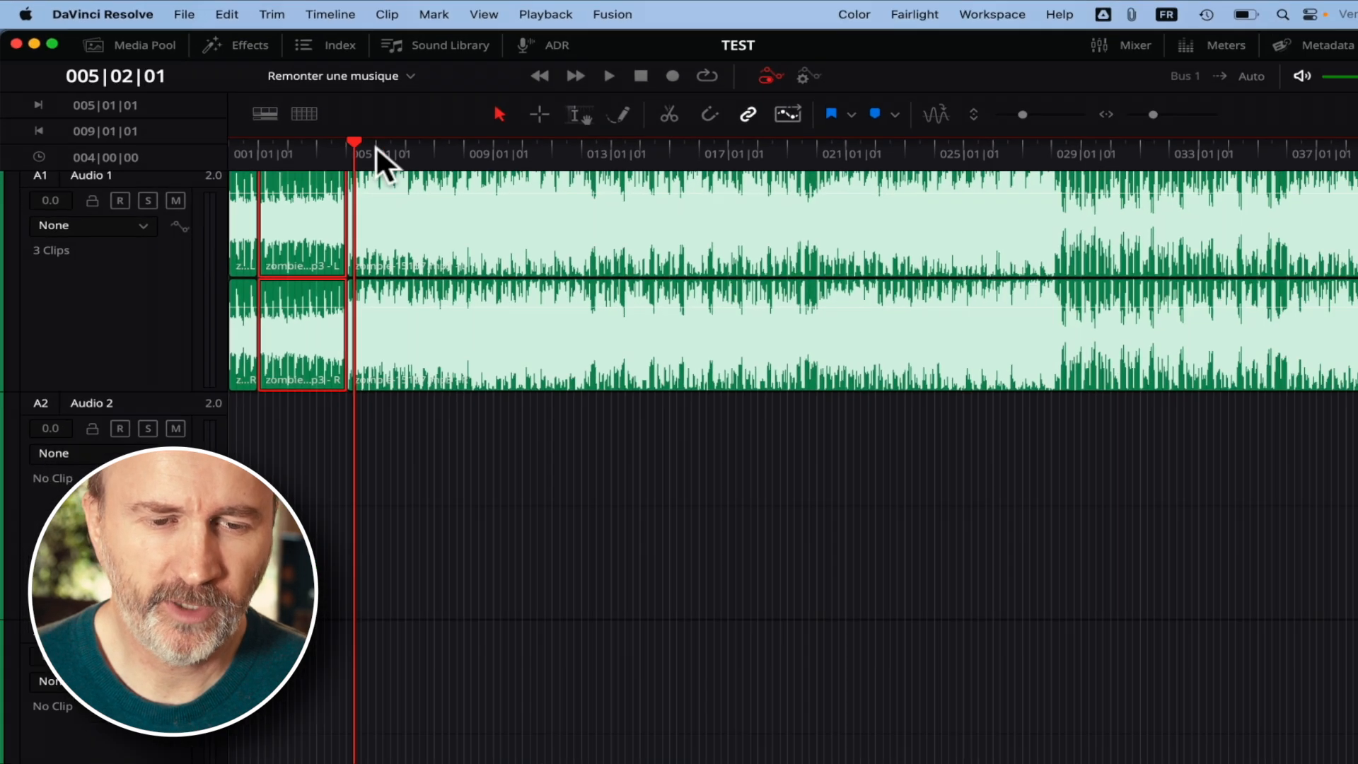
left_click(346, 136)
key("super+plus")
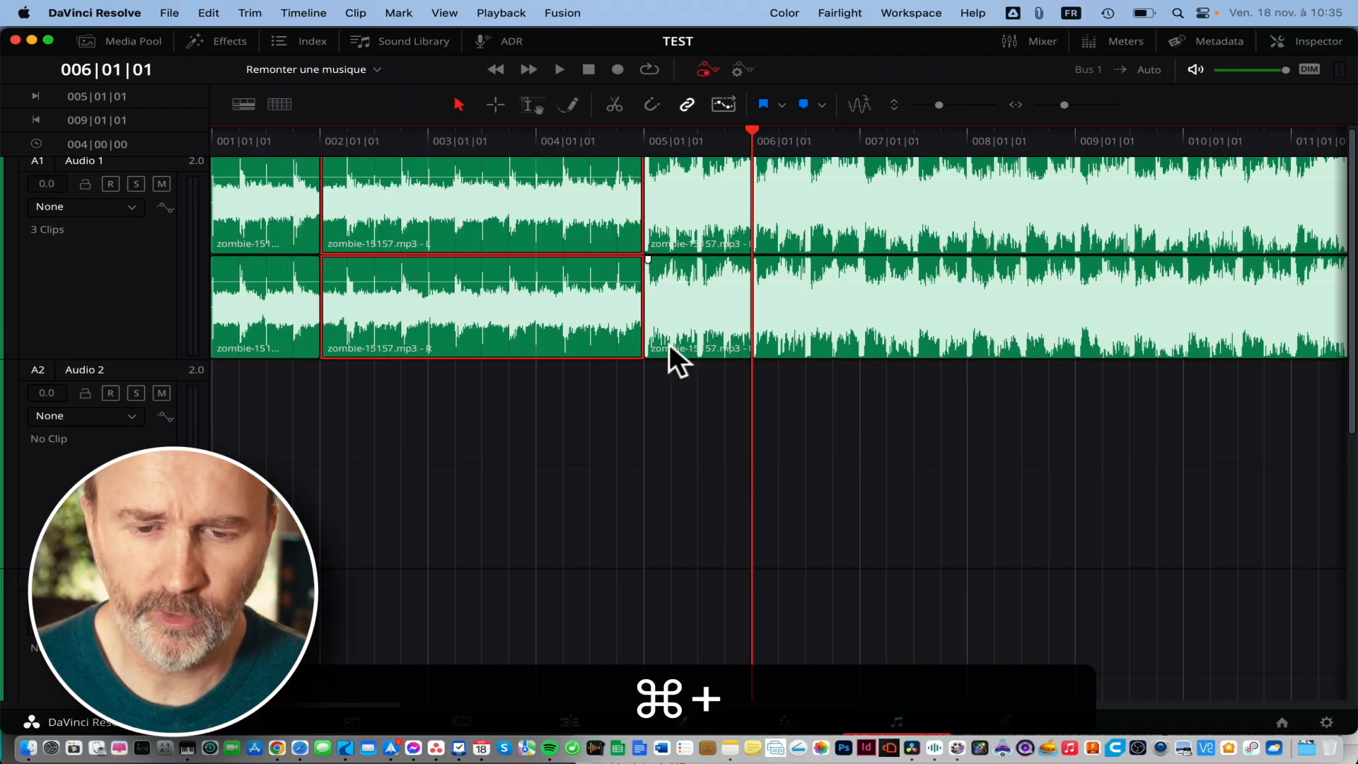
left_click(861, 137)
key("super+b")
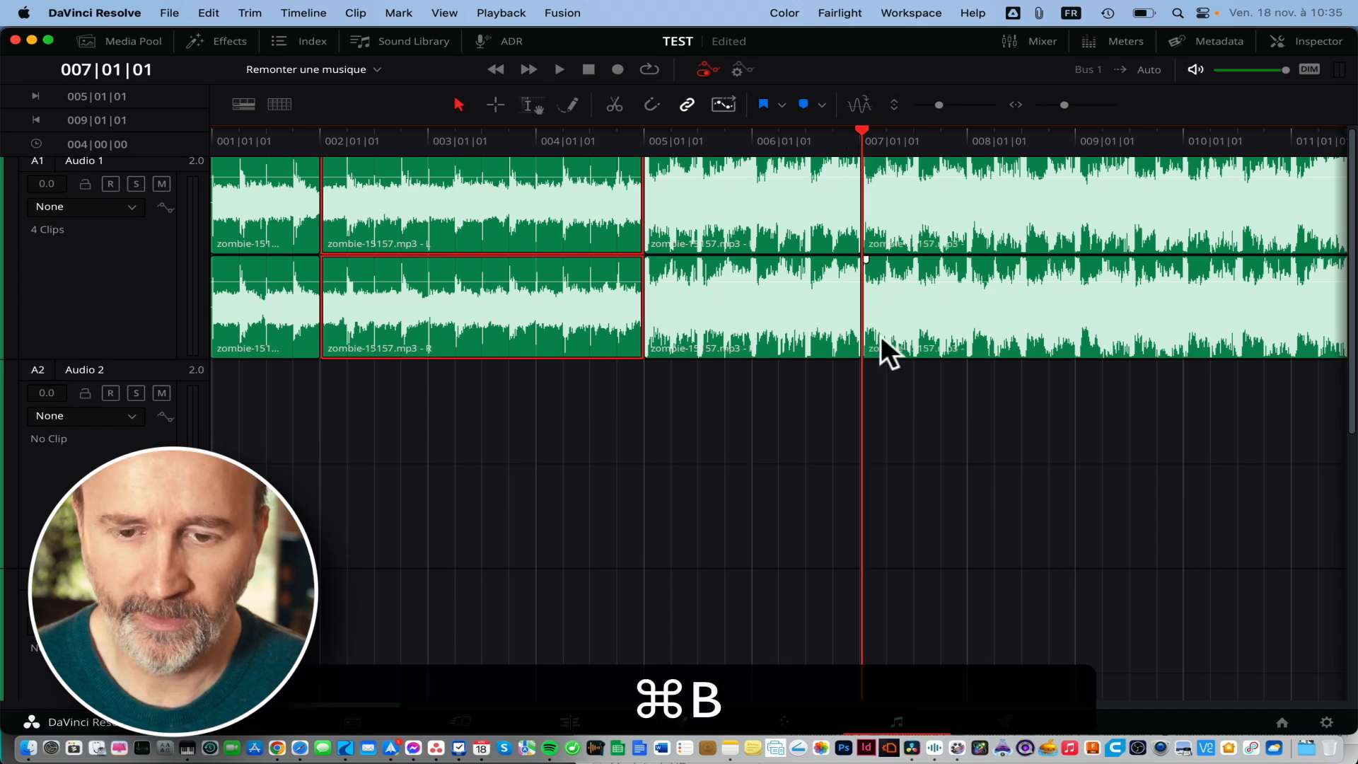
Play the song from 013|01|01 to hear whether a new section starts on that bar
key("super+minus")
key("super+minus")
left_click(535, 138)
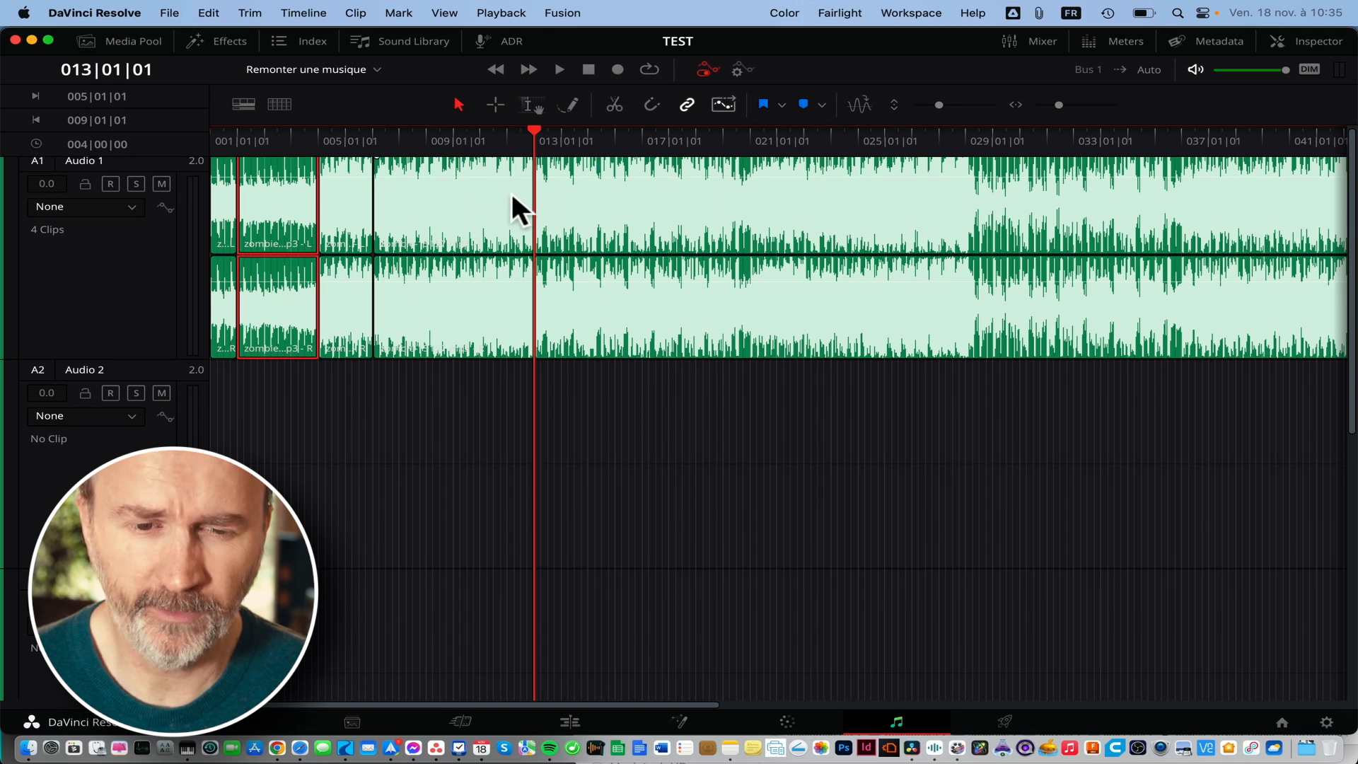
left_click(515, 141)
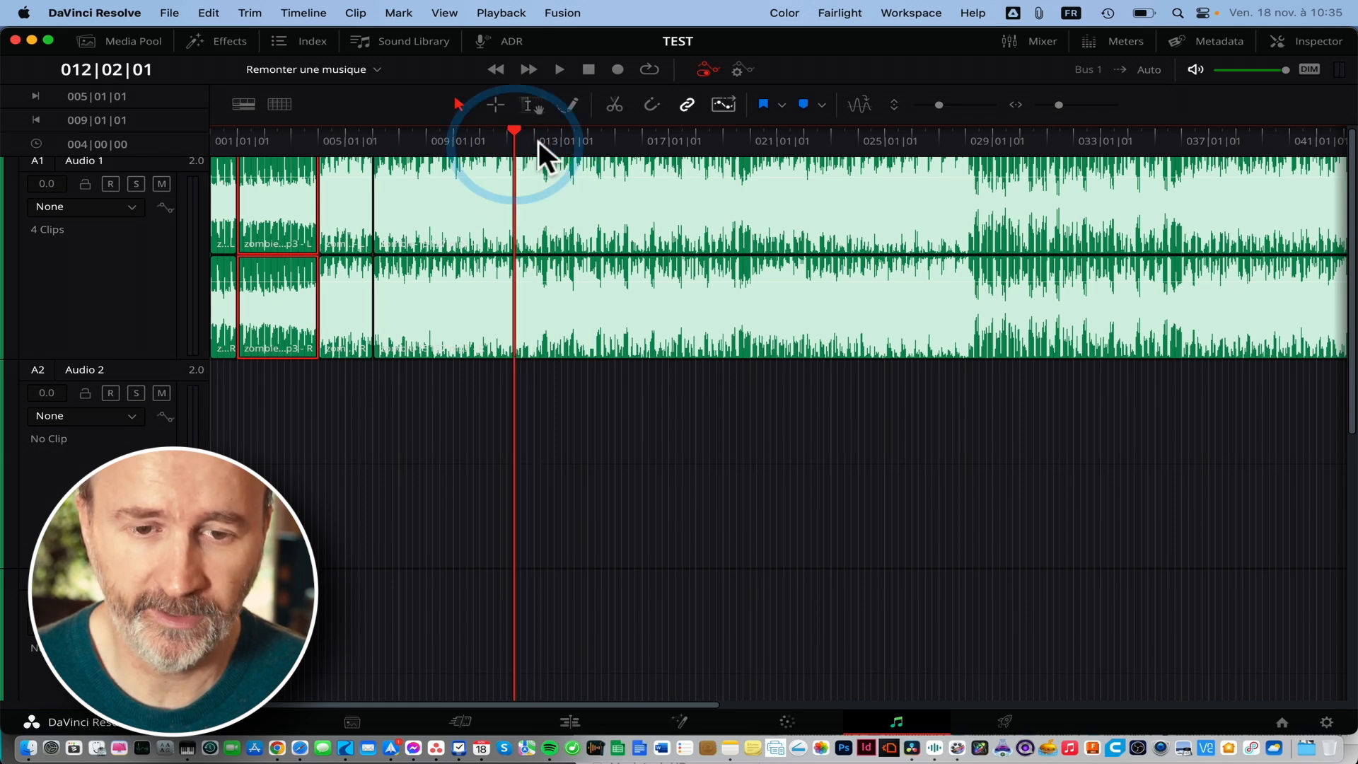
left_click(540, 142)
key("space")
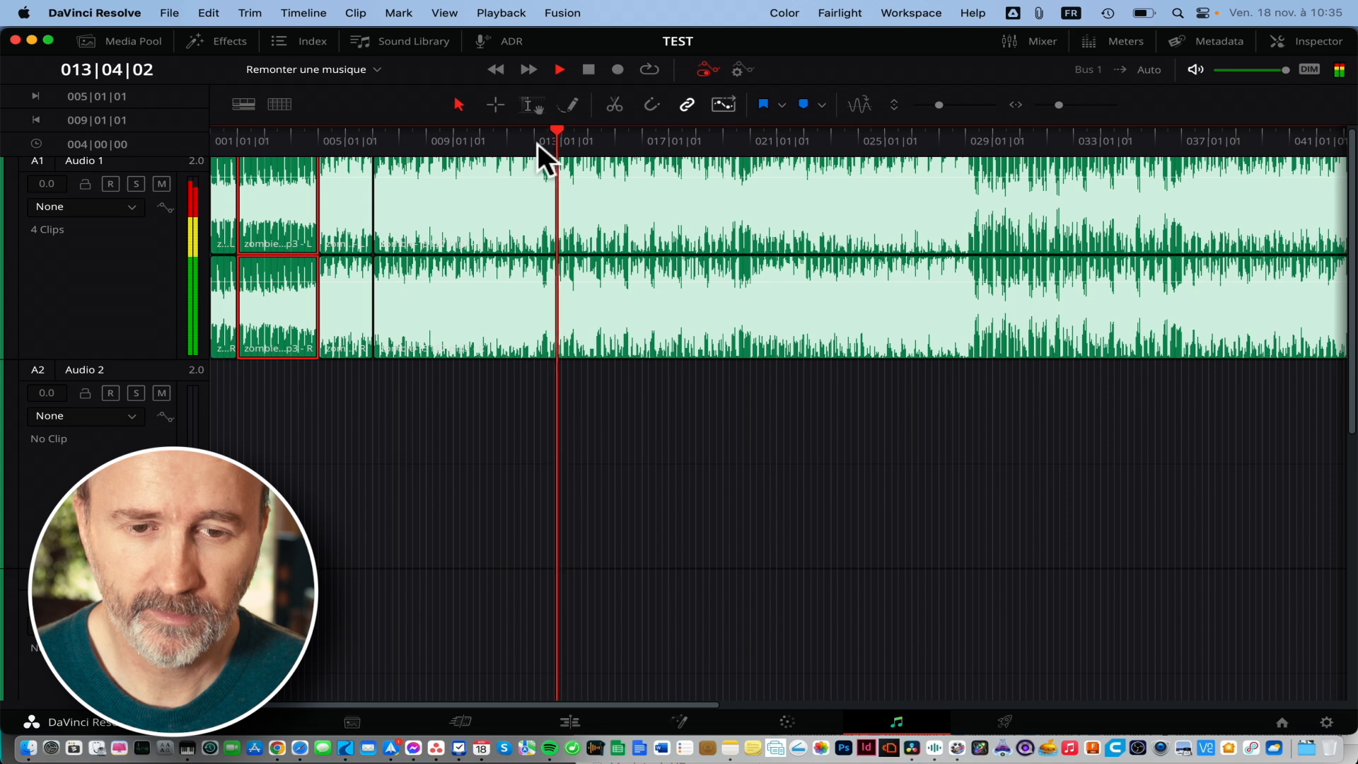
left_click(487, 137)
Split the Audio 1 clip at 013|01|01 and at 015|01|01 to isolate a two-bar section
key("super+plus")
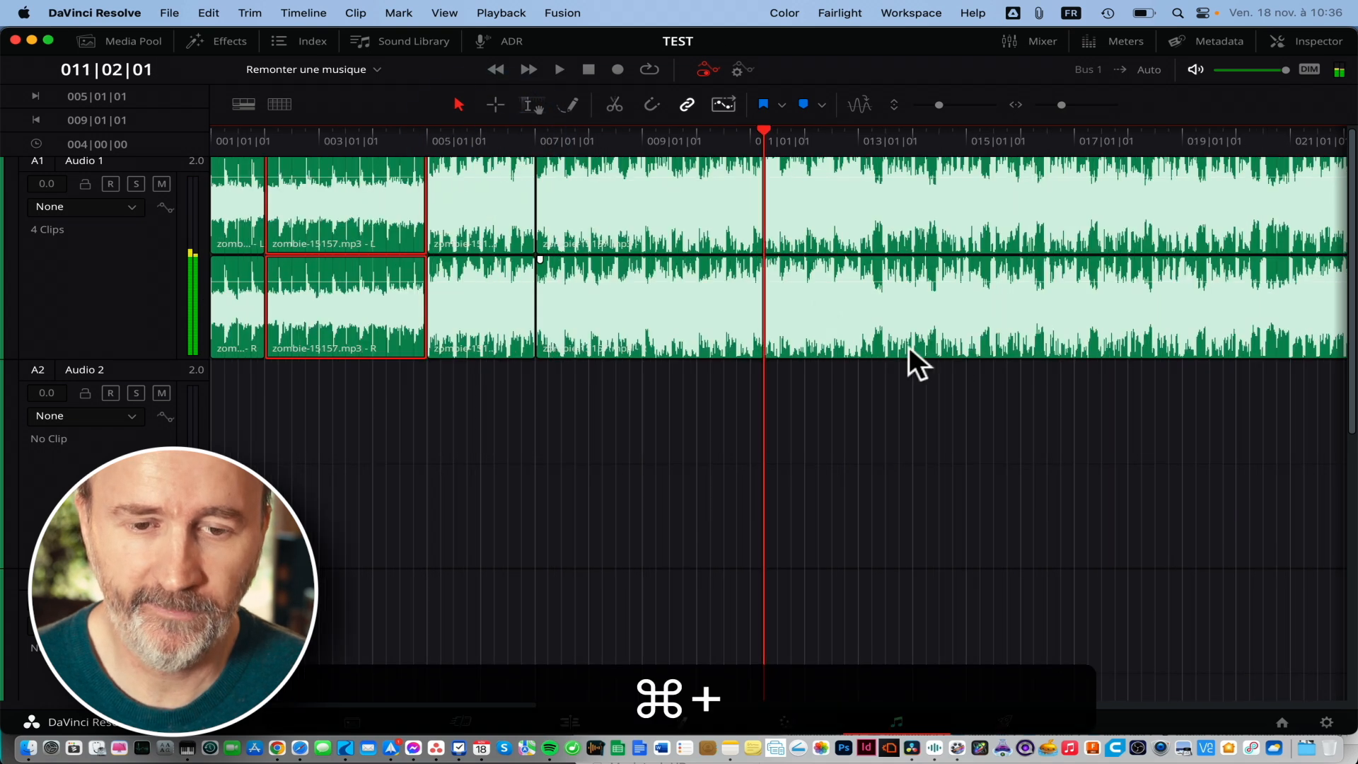
left_click(724, 140)
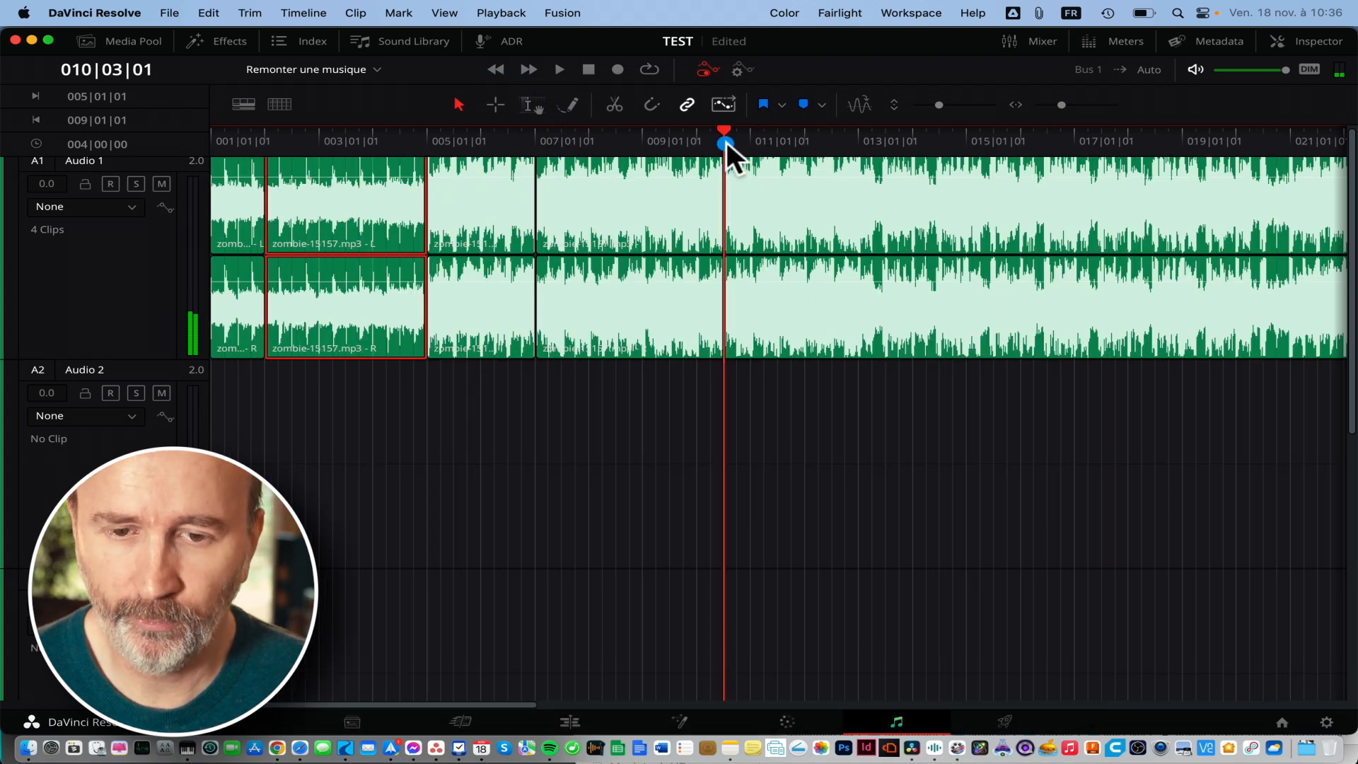
left_click(859, 138)
key("space")
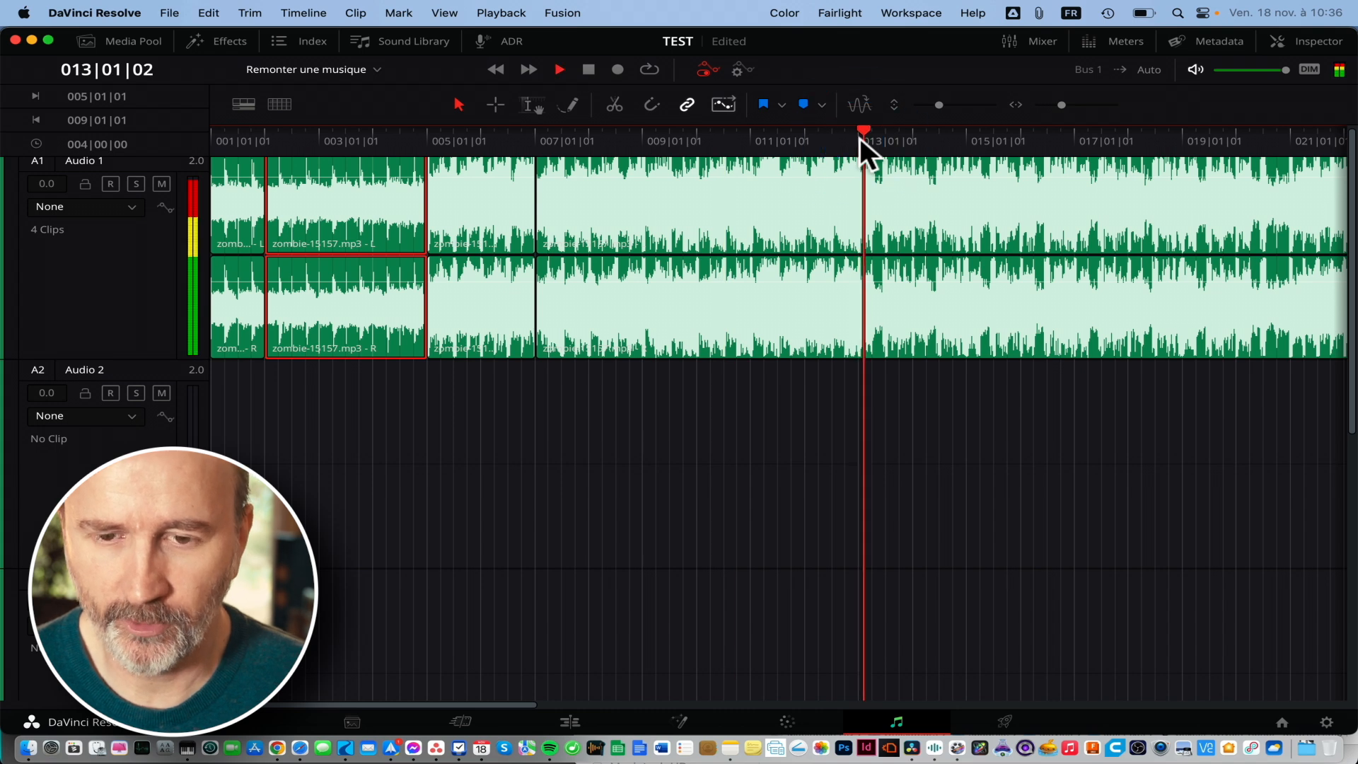
key("space")
key("super+b")
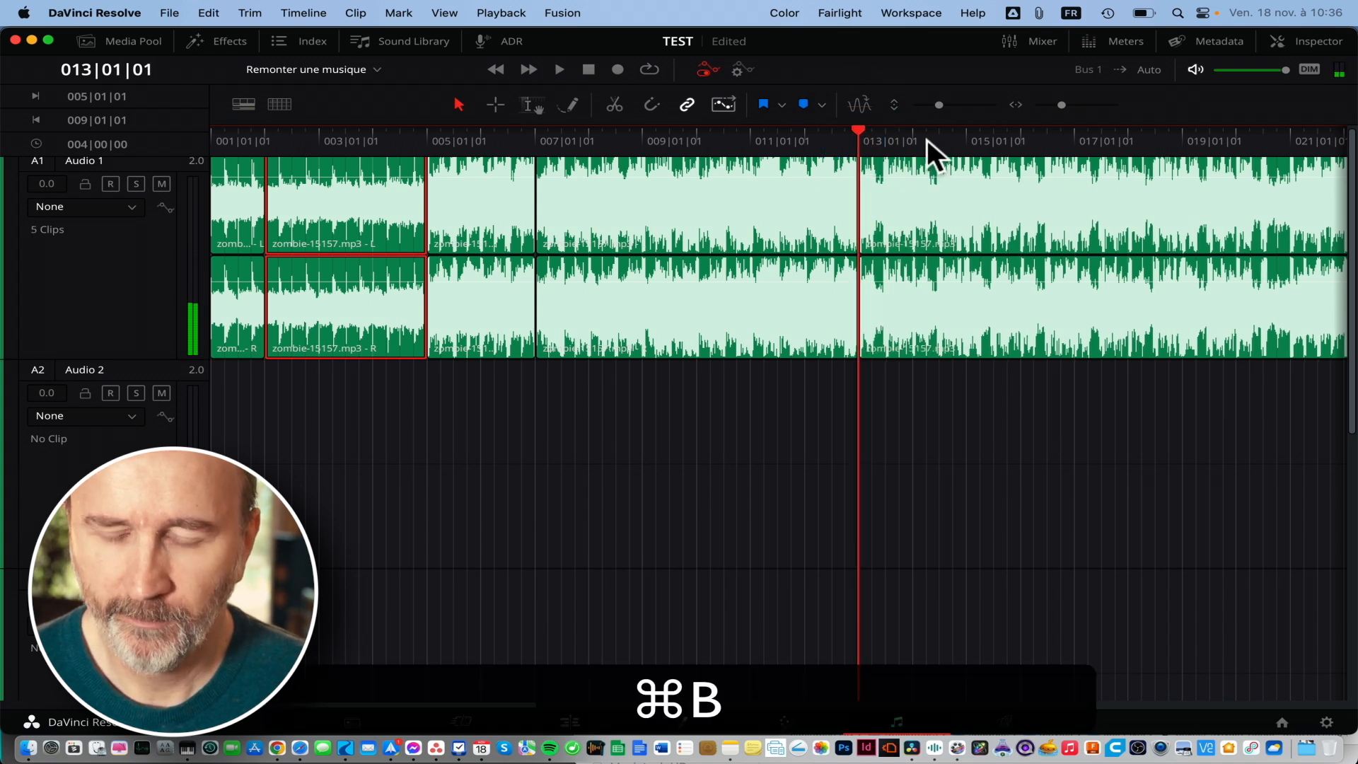
left_click(967, 137)
key("super+b")
Audition the quieter waveform section at 029|01|01 and split the Audio 1 clip at 029|01|01 and 031|01|01
key("super+minus")
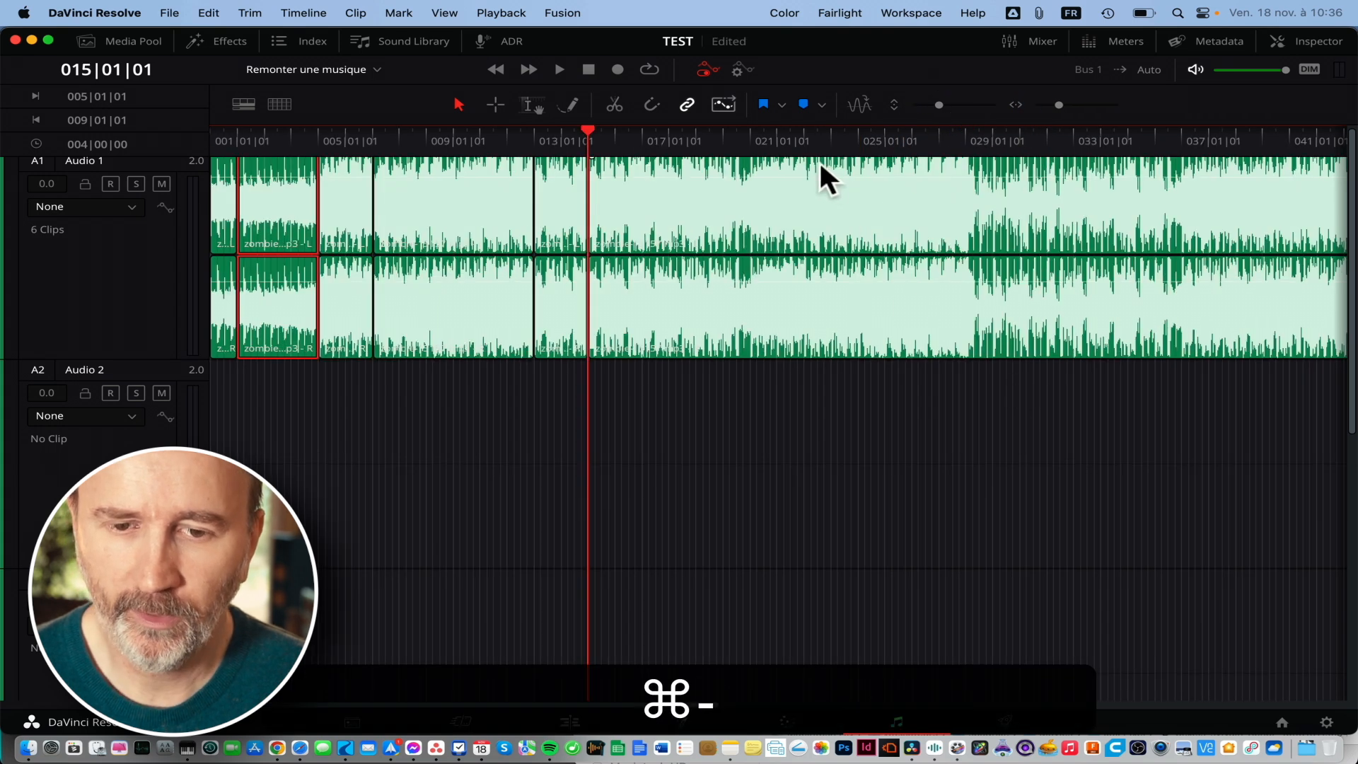
left_click(966, 139)
key("space")
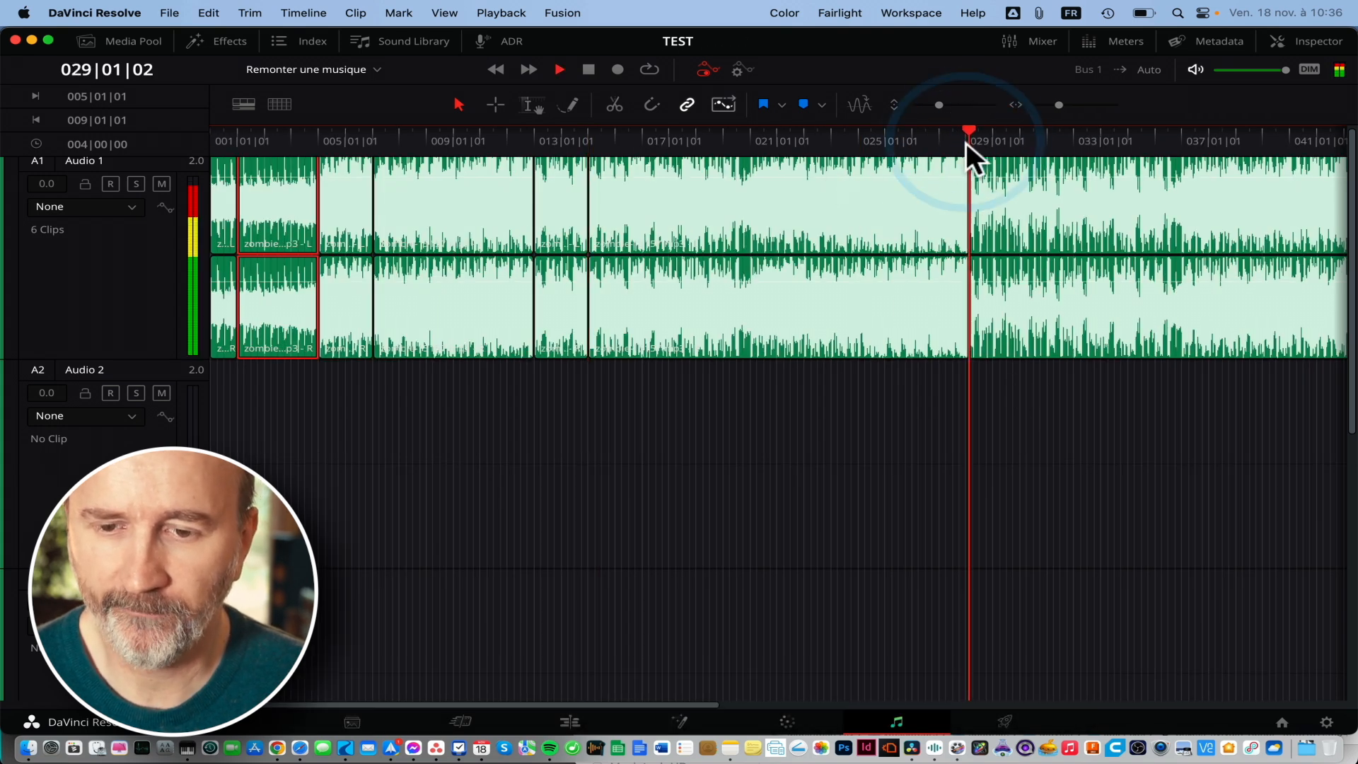
key("space")
left_click(960, 140)
key("super+plus")
left_click(808, 138)
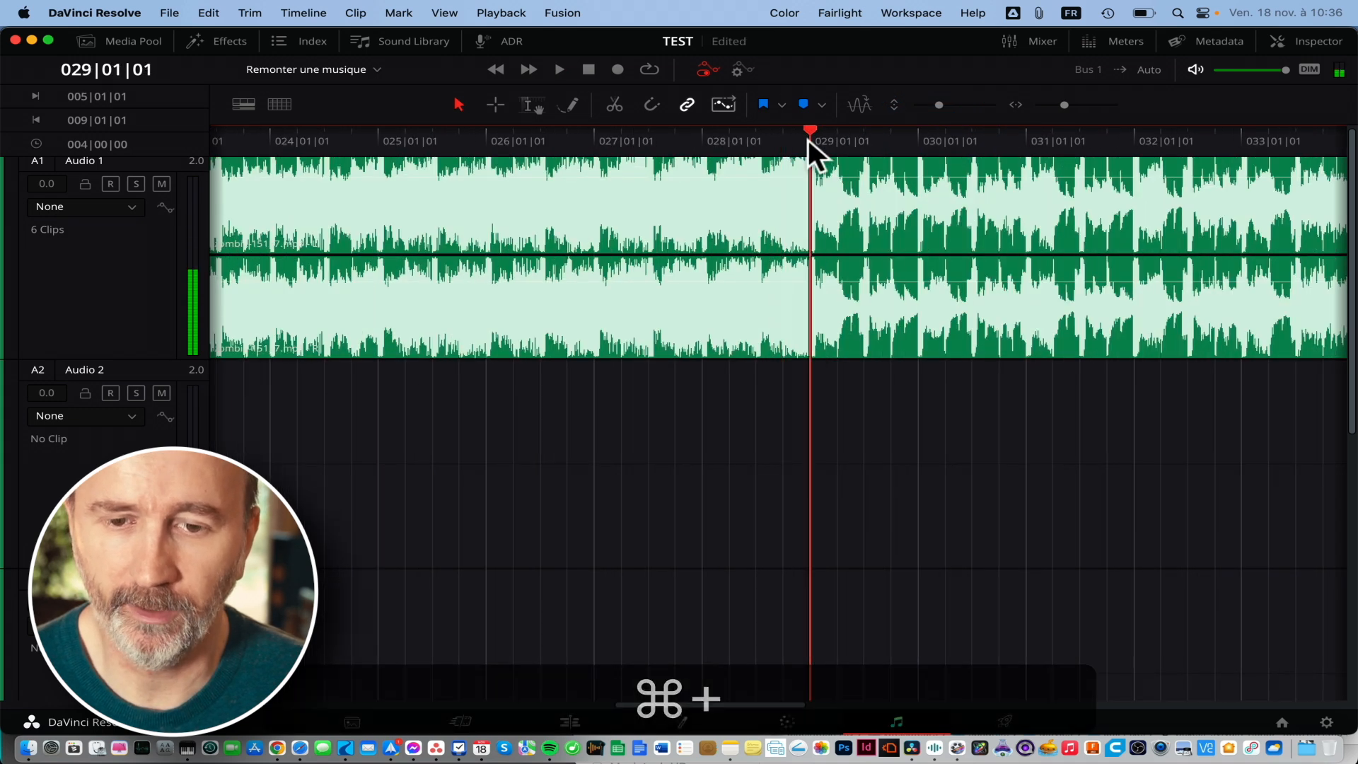
key("super+b")
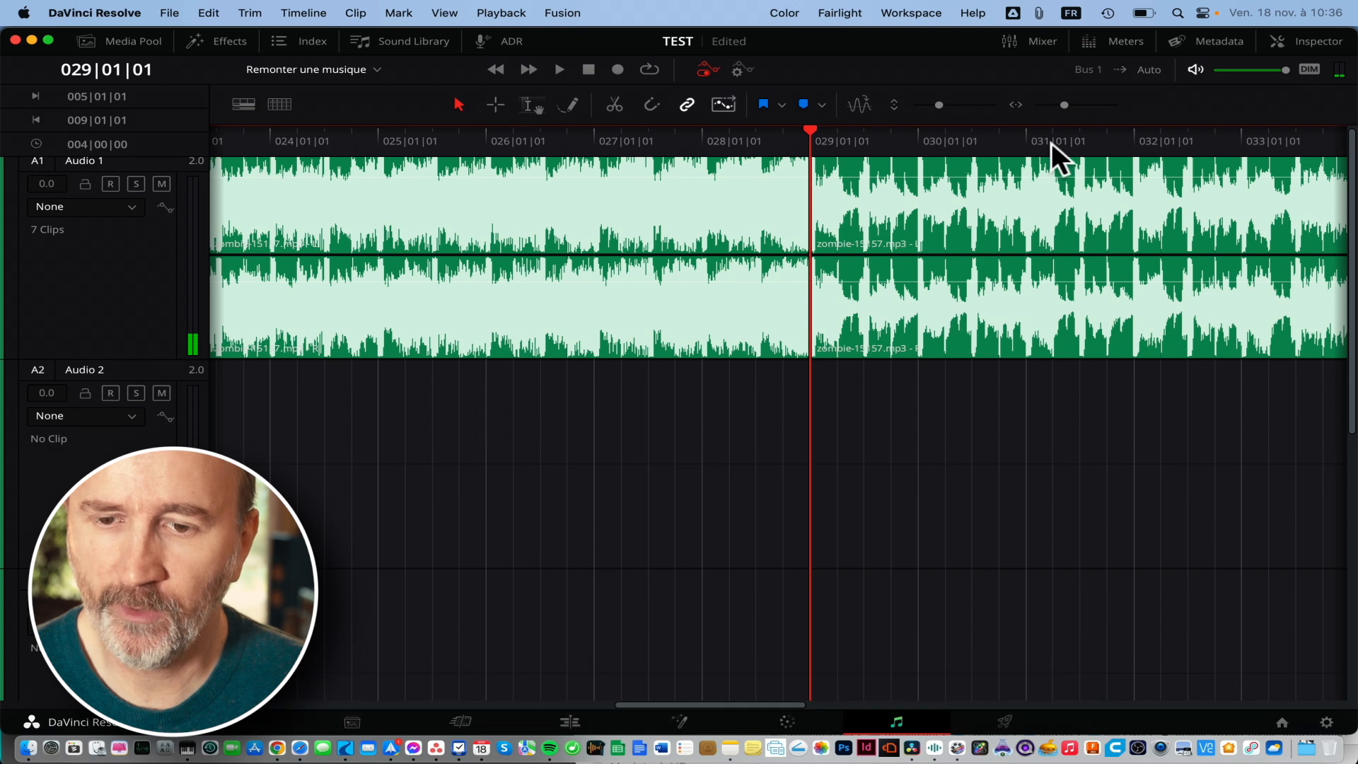
left_click(1029, 140)
key("super+b")
Split the Audio 1 clip at 051|01|01, two bars before the song's final fade
key("super+minus")
key("super+minus")
key("super+minus")
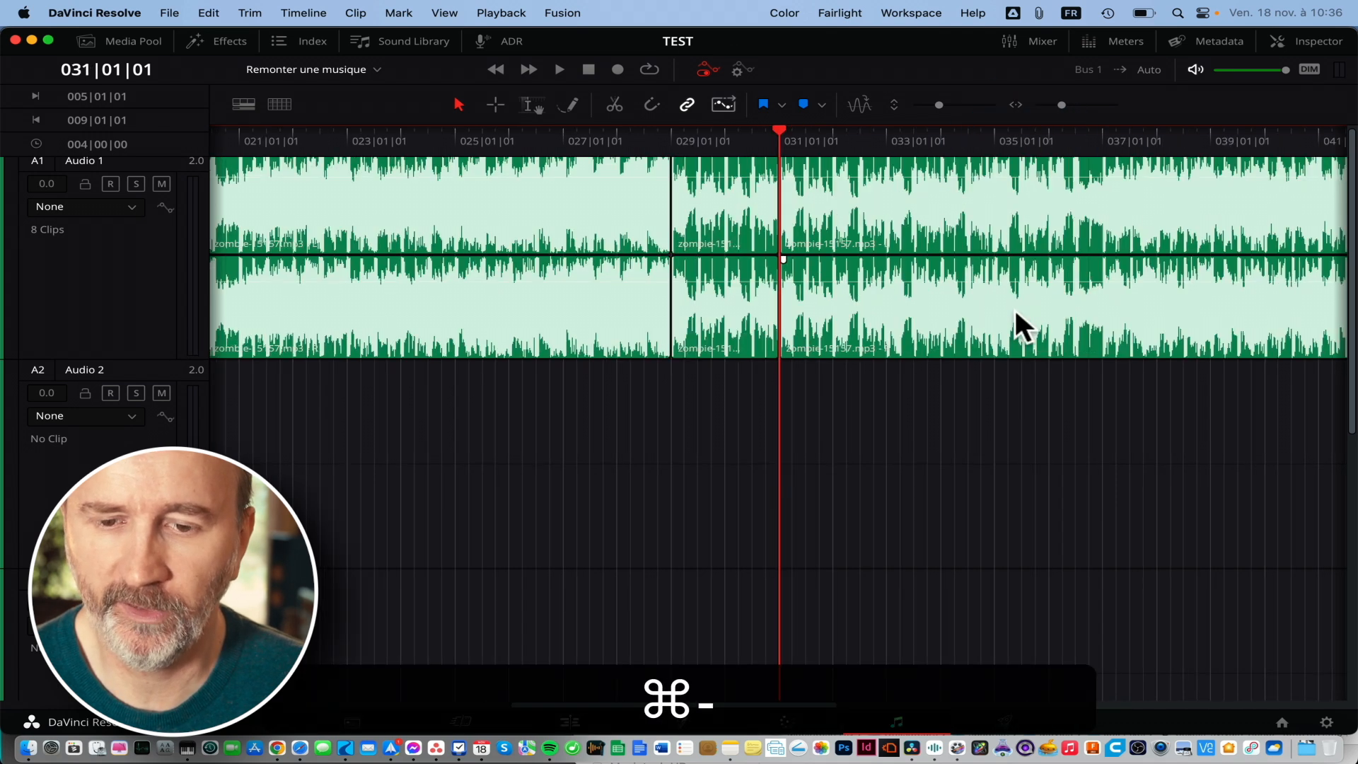
left_click(848, 139)
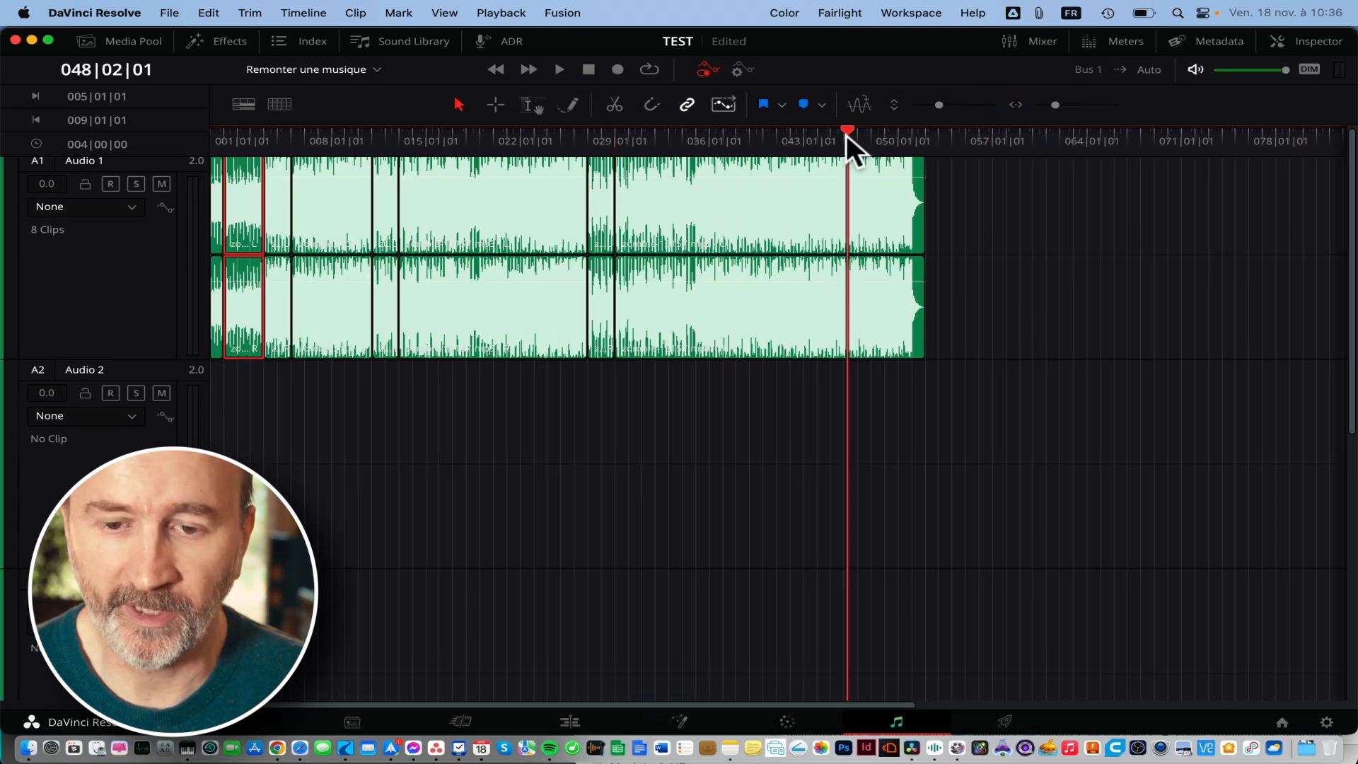
key("super+plus")
key("super+plus")
key("super+plus")
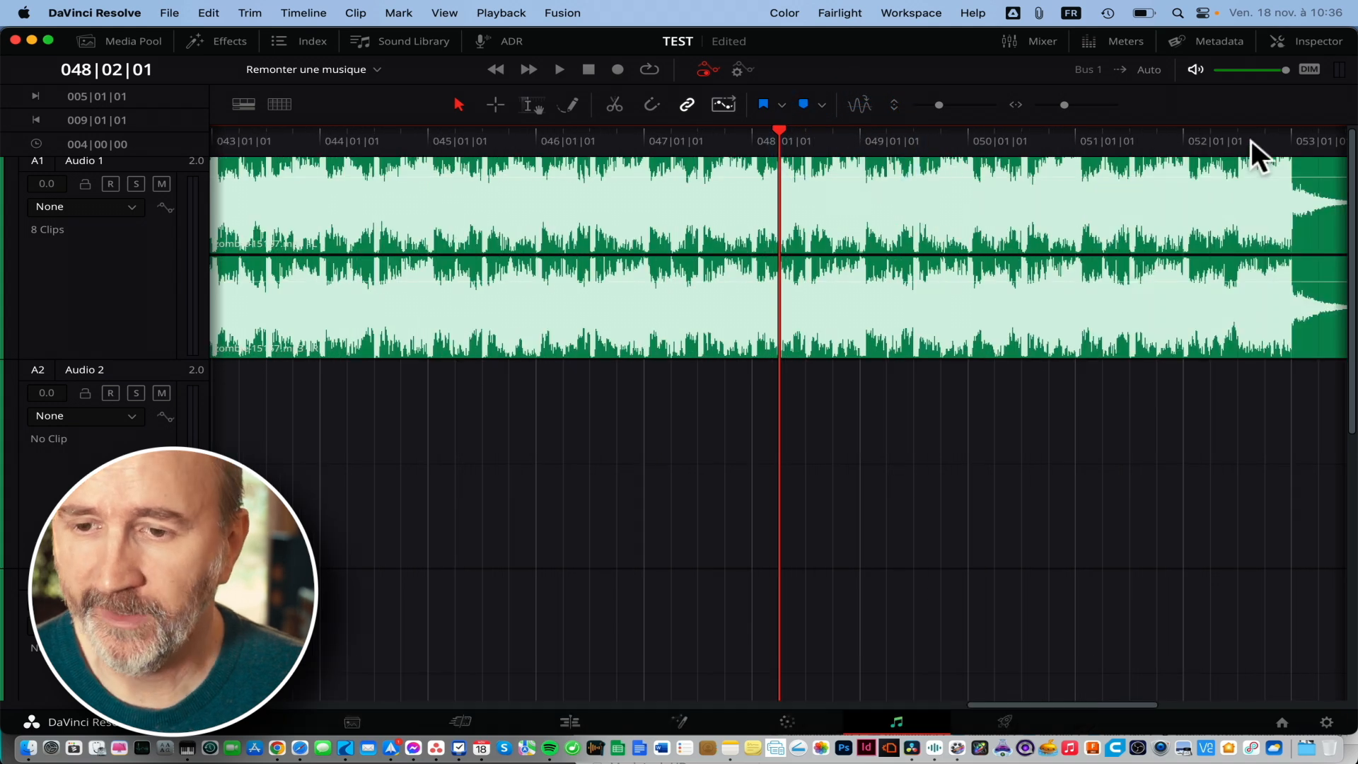
left_click(1076, 134)
key("super+b")
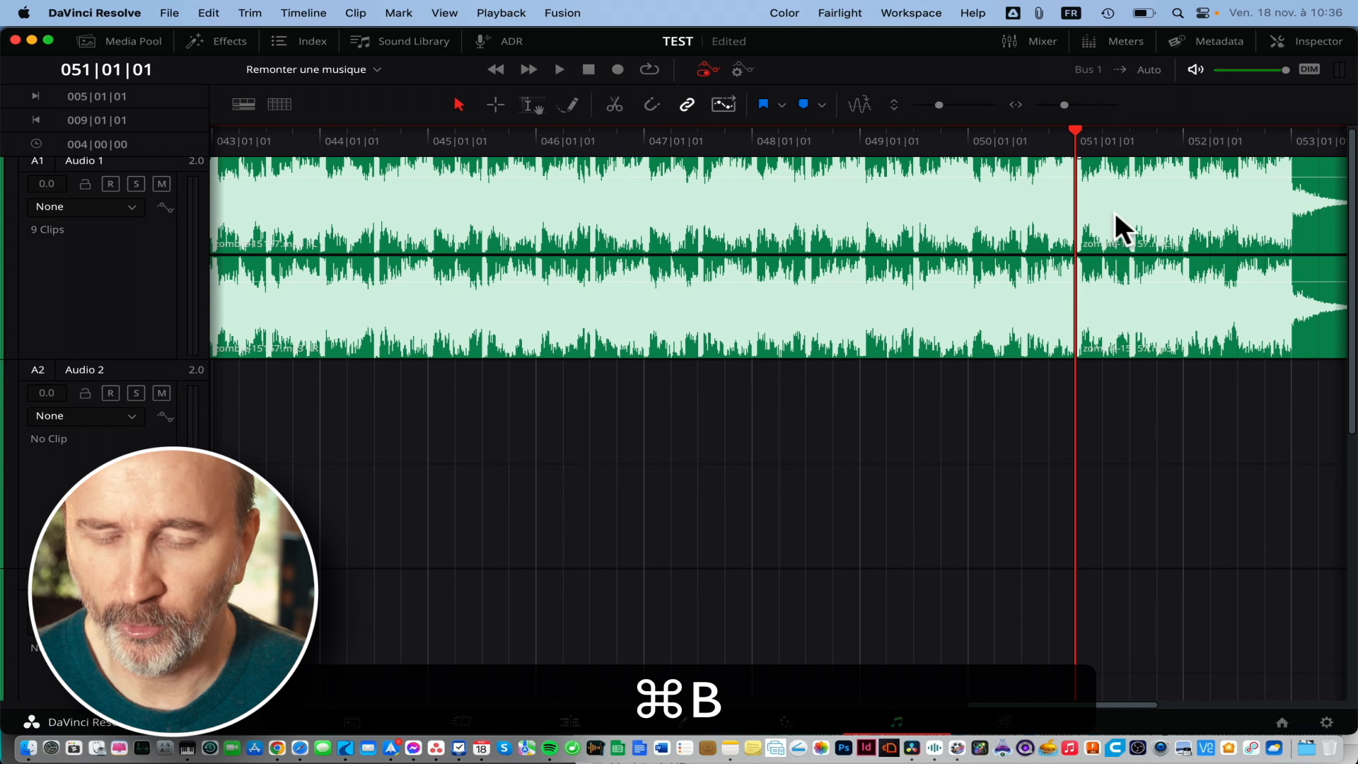
Delete the four unwanted Audio 1 clips starting at 002|01|01, 007|01|01, 015|01|01 and 031|01|01
key("super+minus")
key("super+minus")
key("super+minus")
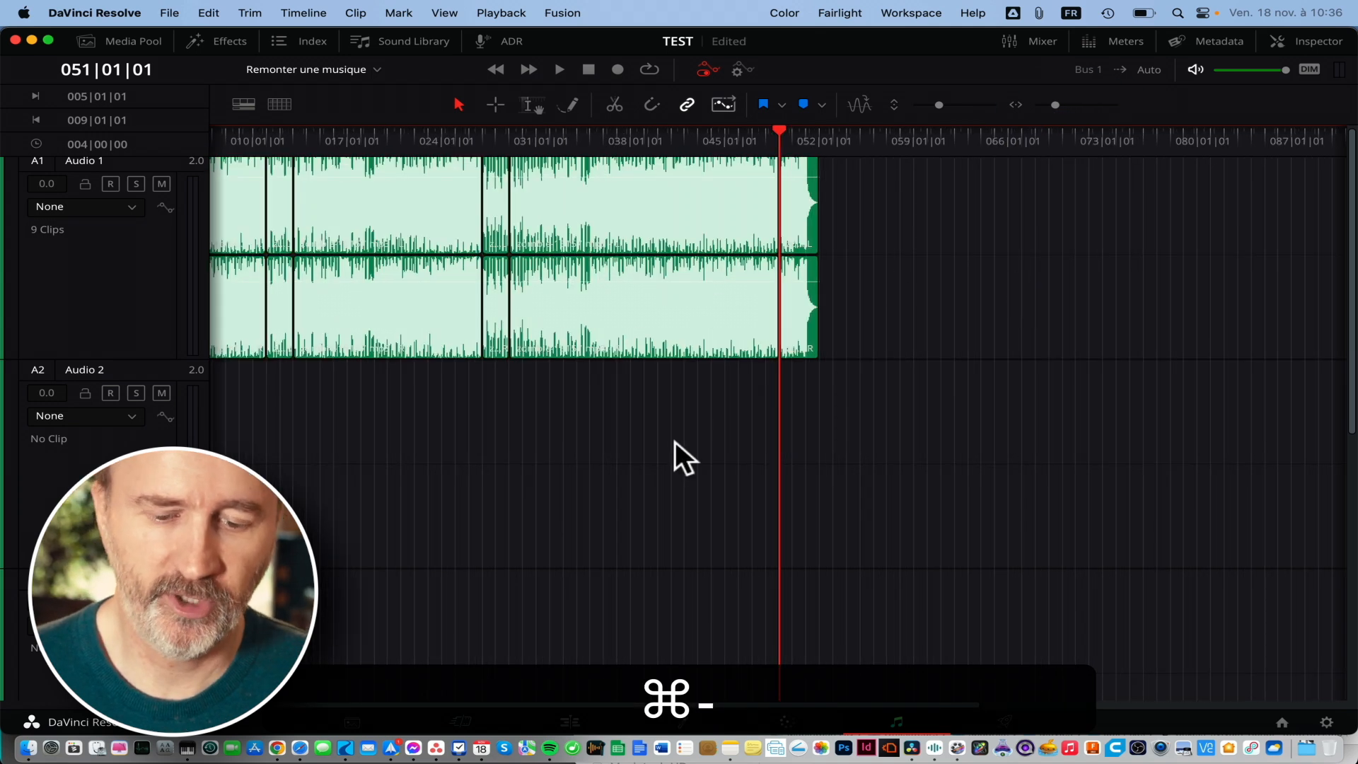
scroll(656, 531, "left", 5)
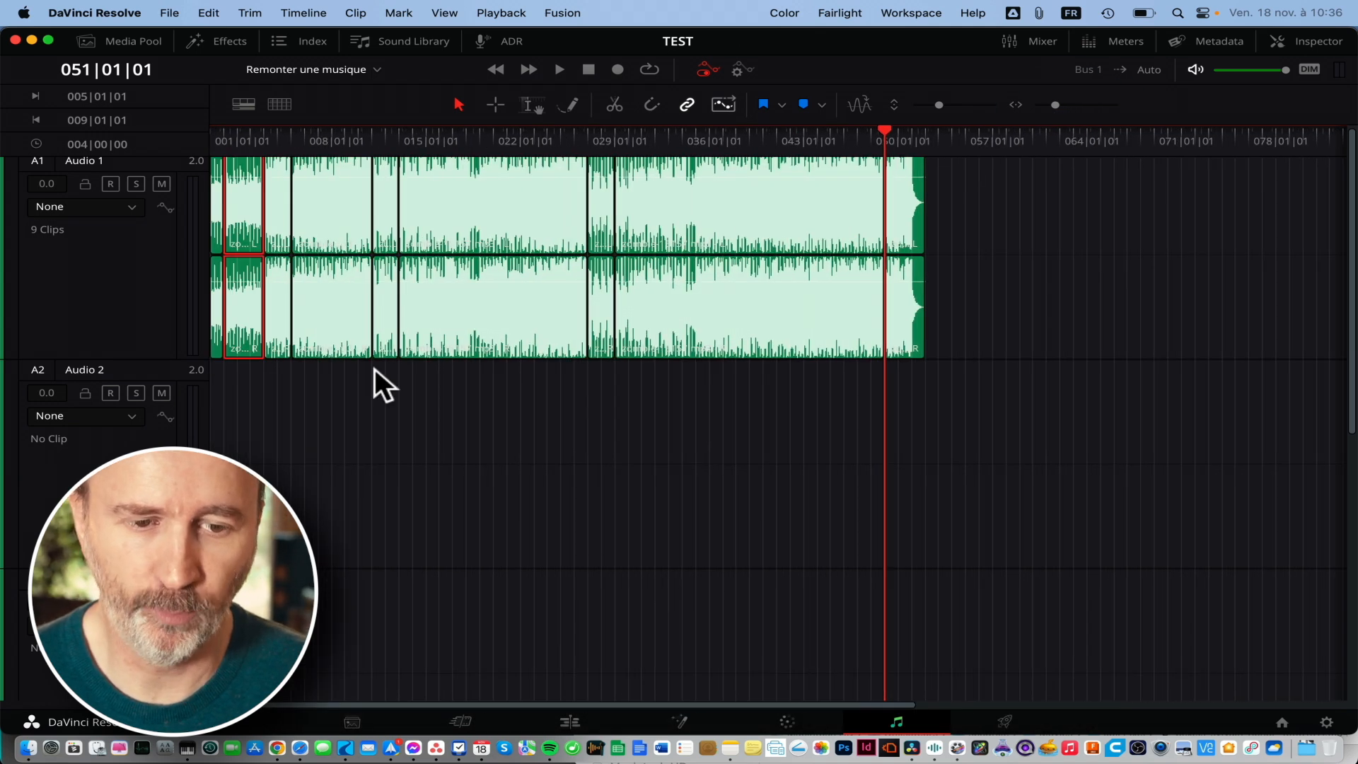
left_click(244, 209)
key("BackSpace")
left_click(344, 223)
key("BackSpace")
left_click(485, 221)
key("BackSpace")
left_click(724, 221)
key("BackSpace")
Move the four remaining later clips on Audio 1 toward the start, close behind the one-bar intro clip
left_click_drag(278, 205, 244, 210)
left_click_drag(393, 214, 273, 208)
left_click_drag(592, 209, 364, 219)
left_click_drag(904, 209, 354, 216)
key("super+plus")
left_click_drag(775, 703, 233, 706)
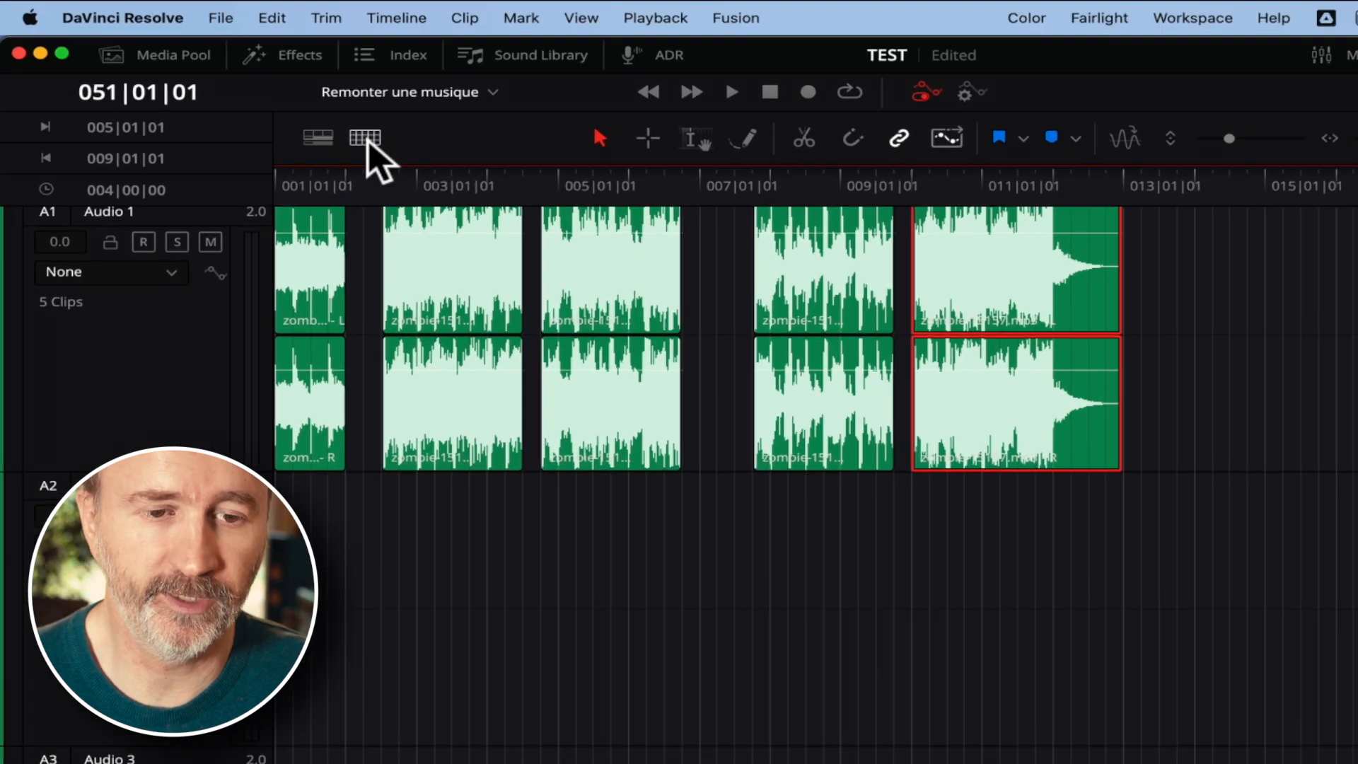
Check the grid settings and butt the Audio 1 clips together, starting them at 002|01|01, 004|01|01, 006|01|01 and 008|01|01
left_click(279, 104)
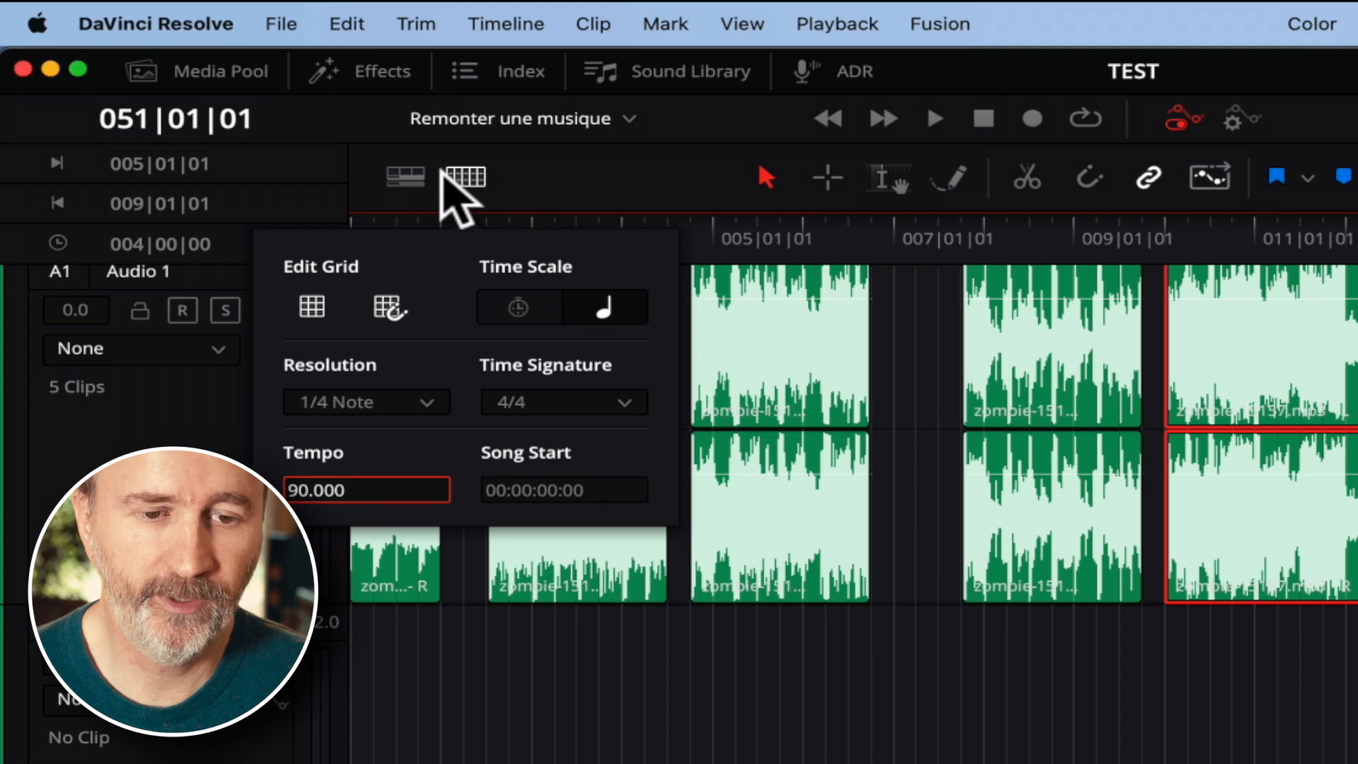
left_click(461, 176)
left_click_drag(551, 379, 494, 355)
left_click_drag(770, 328, 692, 315)
left_click_drag(1031, 358, 872, 360)
left_click_drag(1195, 375, 1021, 357)
Play the re-edited music from the beginning to its final fade
left_click(429, 244)
key("Home")
key("space")
left_click(299, 245)
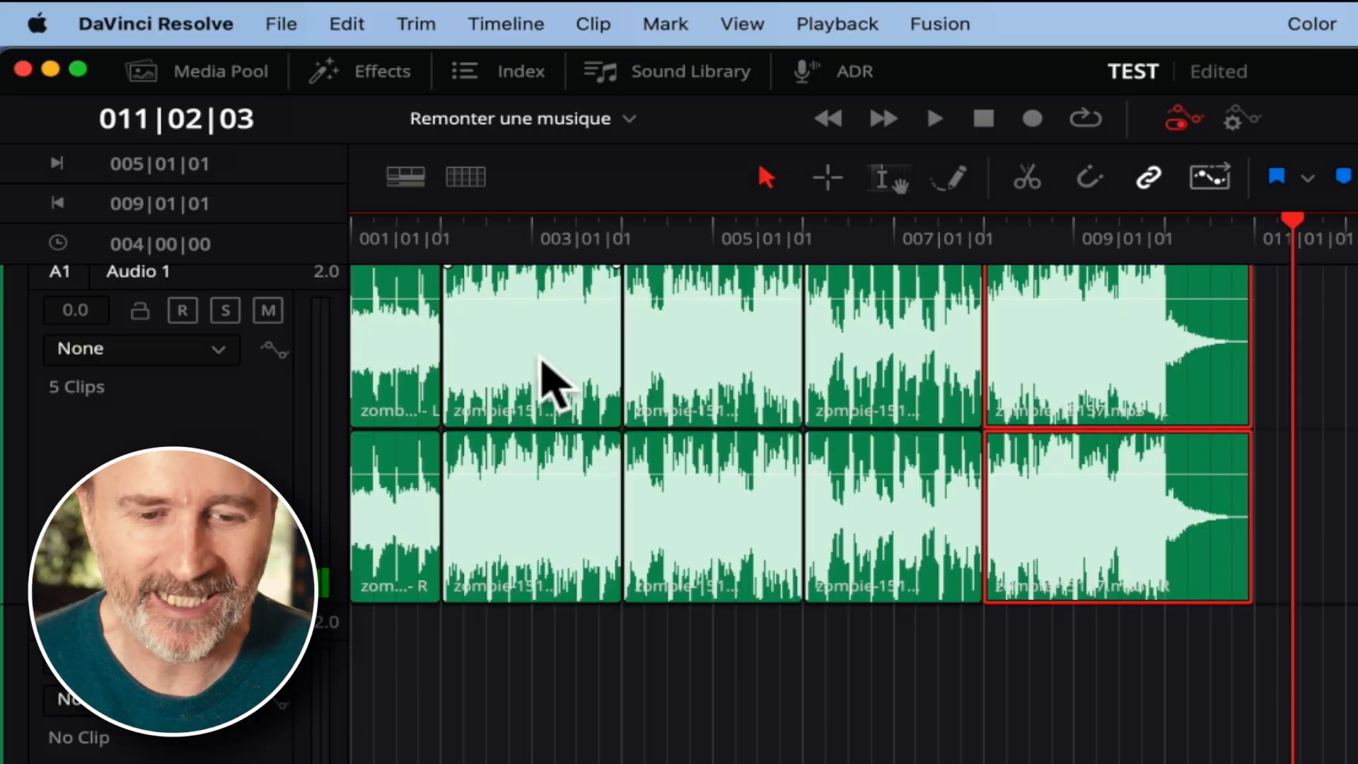
Examine the cut at 002|01|01 up close and play across the cuts at 002|01|01 and 004|01|01
scroll(607, 451, "up", 8)
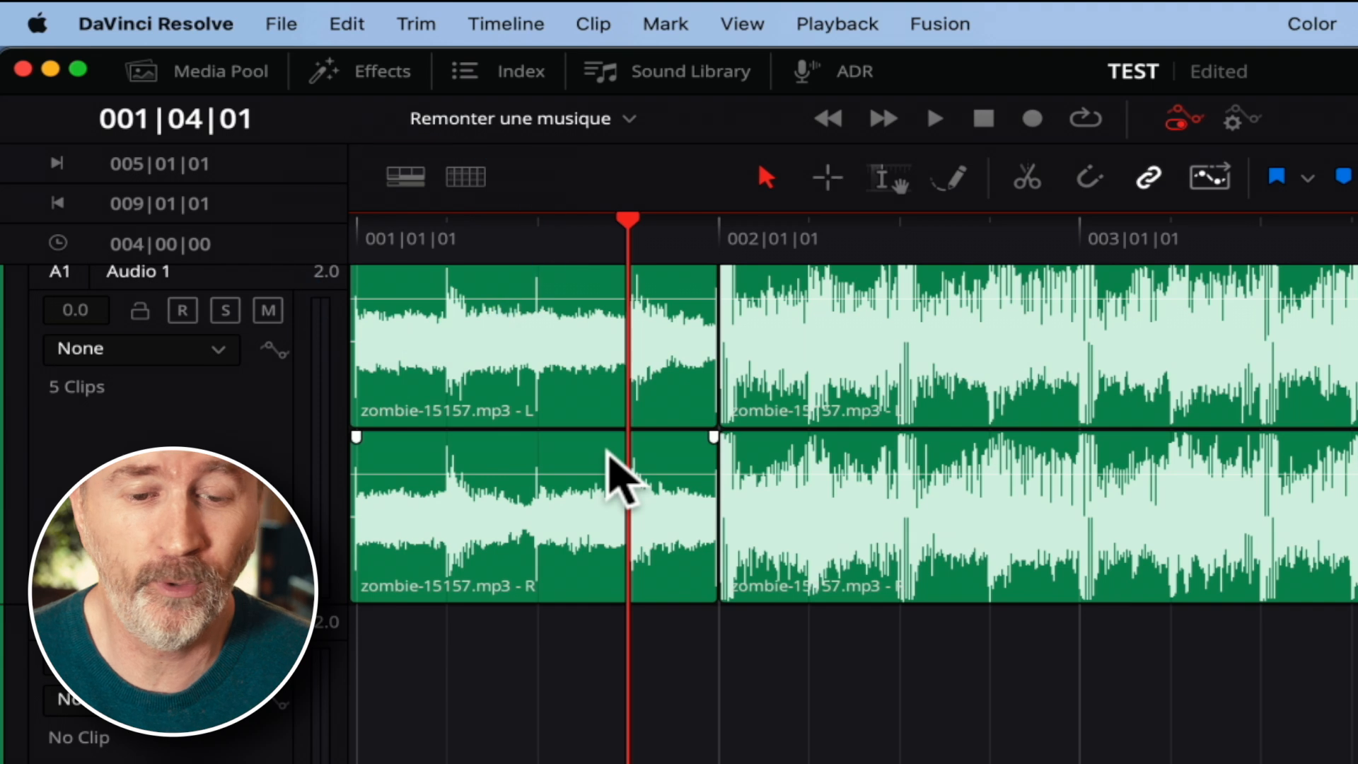
key("space")
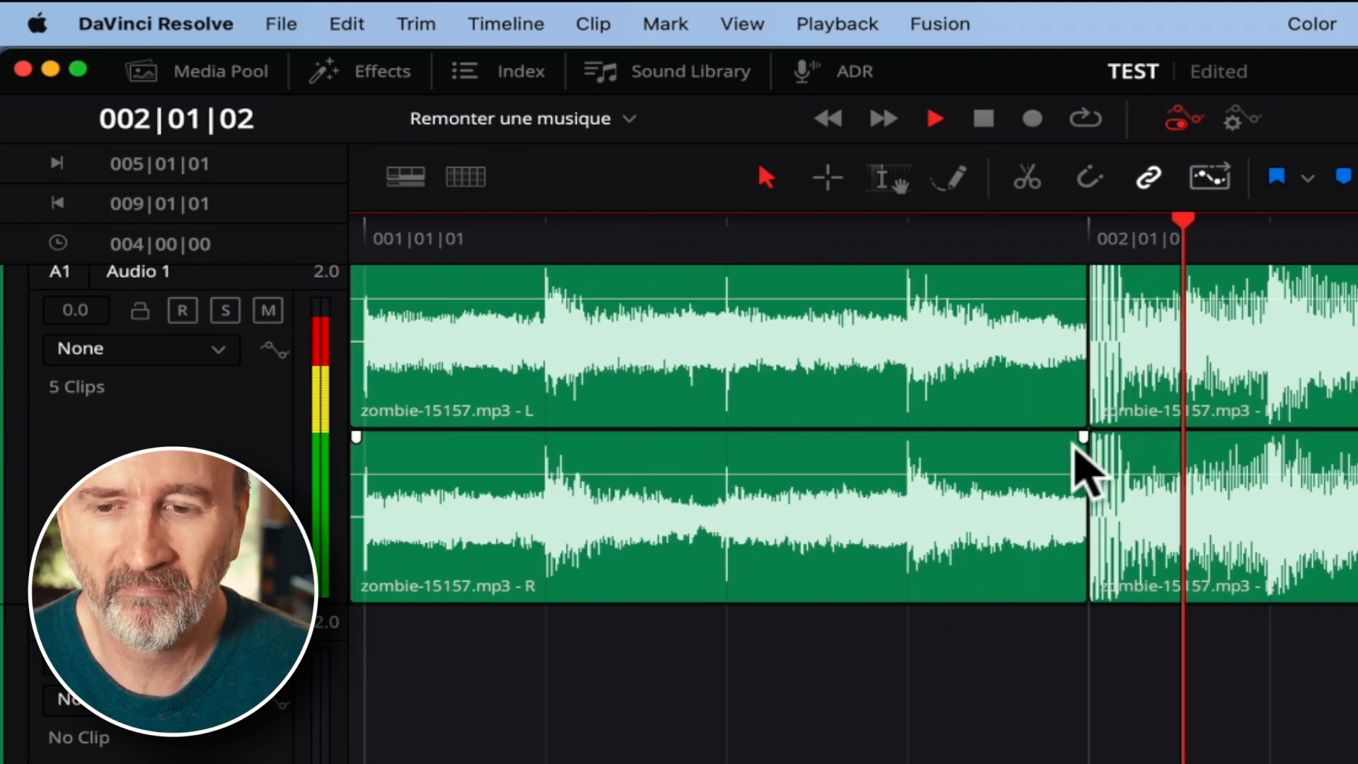
scroll(952, 461, "down", 4)
scroll(795, 312, "down", 2)
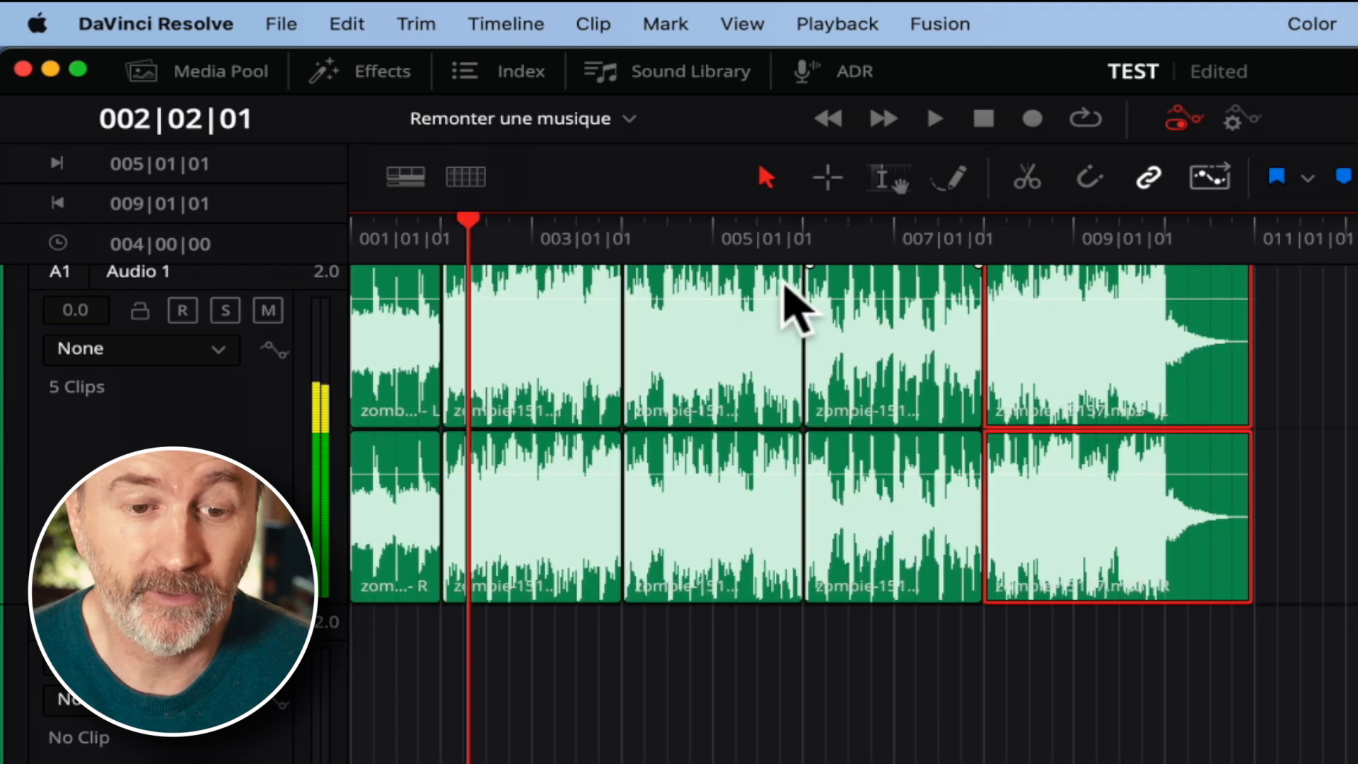
left_click(598, 240)
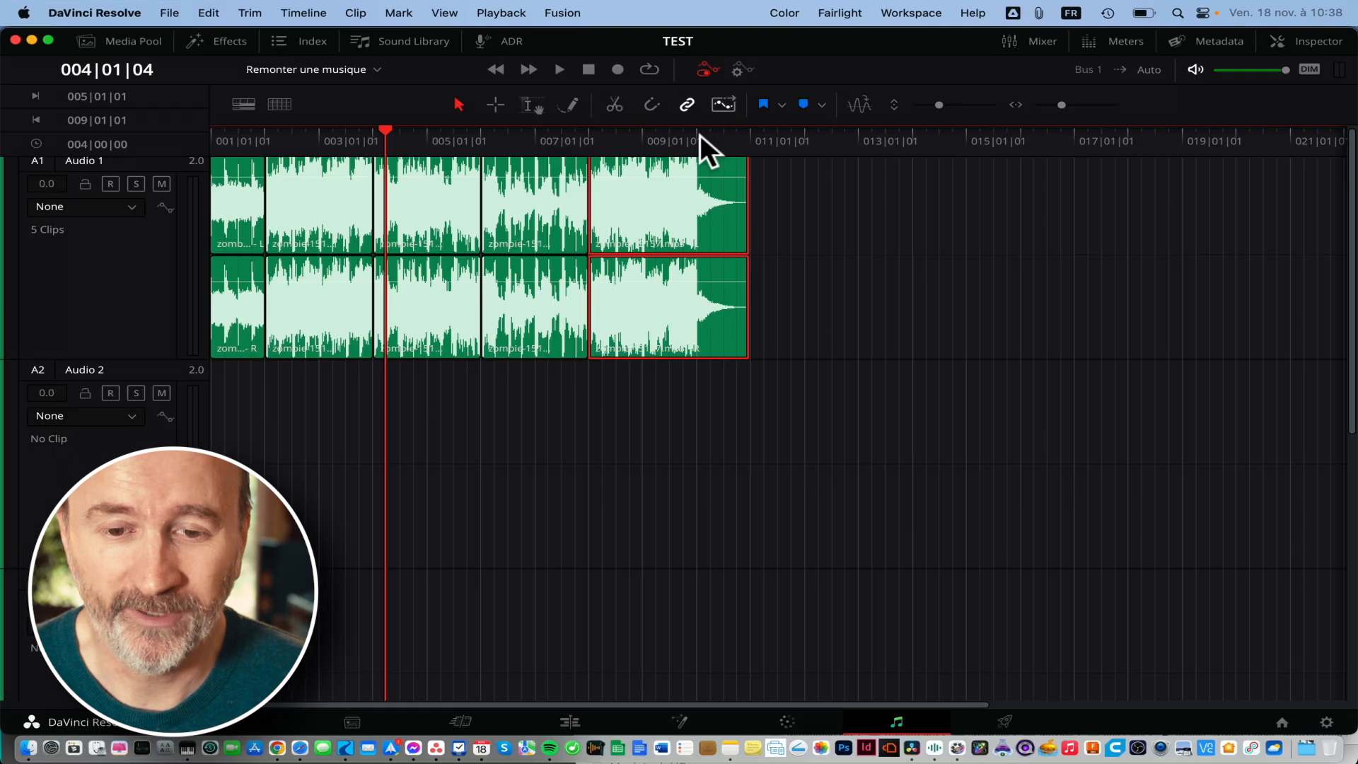
Place the playhead on the final beat at 010|01|01, check its timecode on the Edit page, and return to Fairlight
left_click(1167, 228)
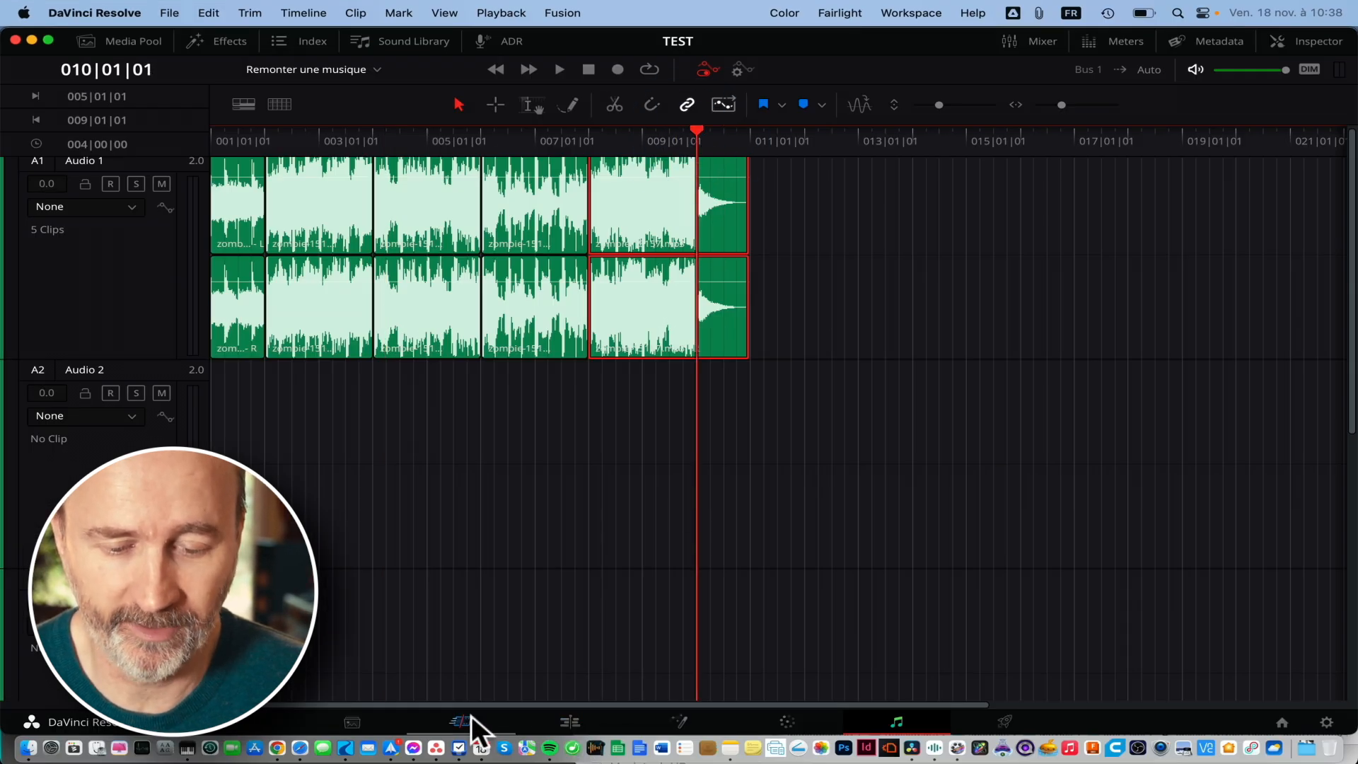
left_click(577, 720)
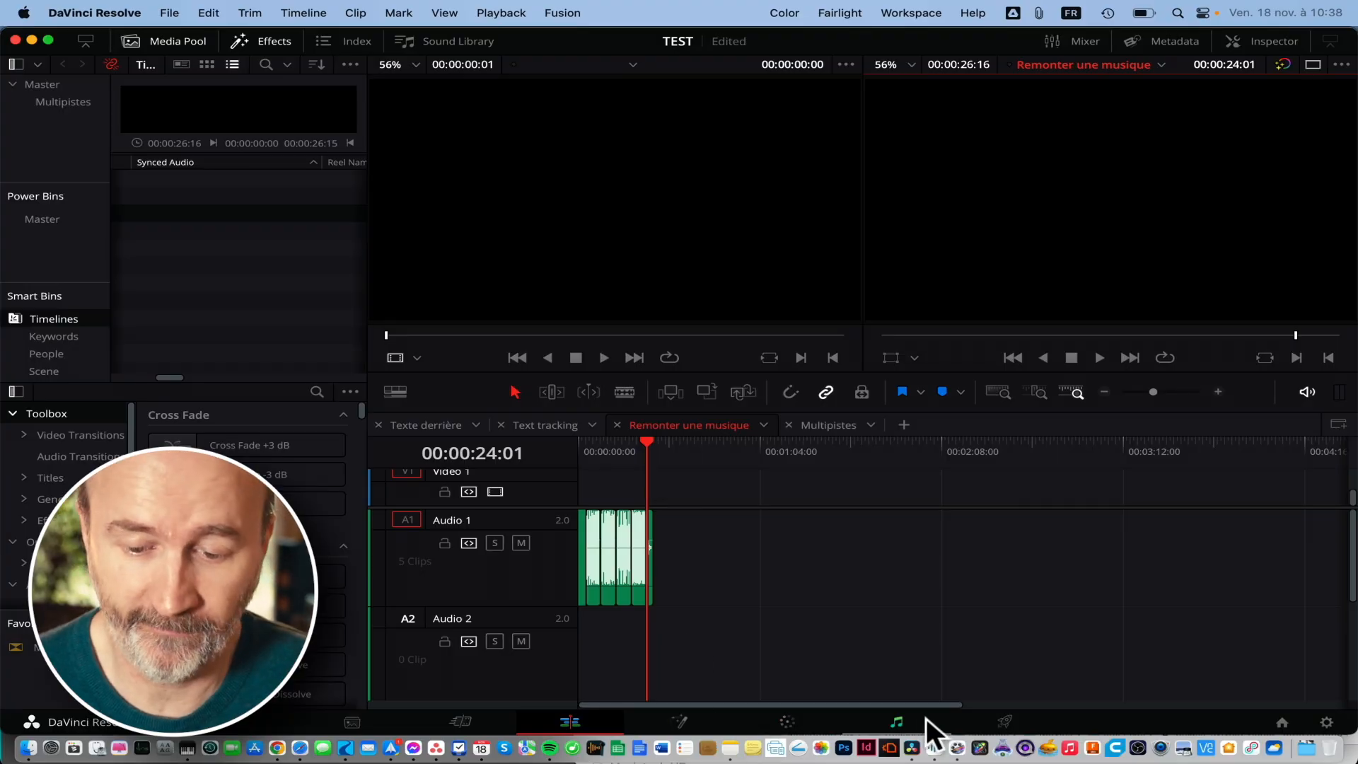
left_click(898, 721)
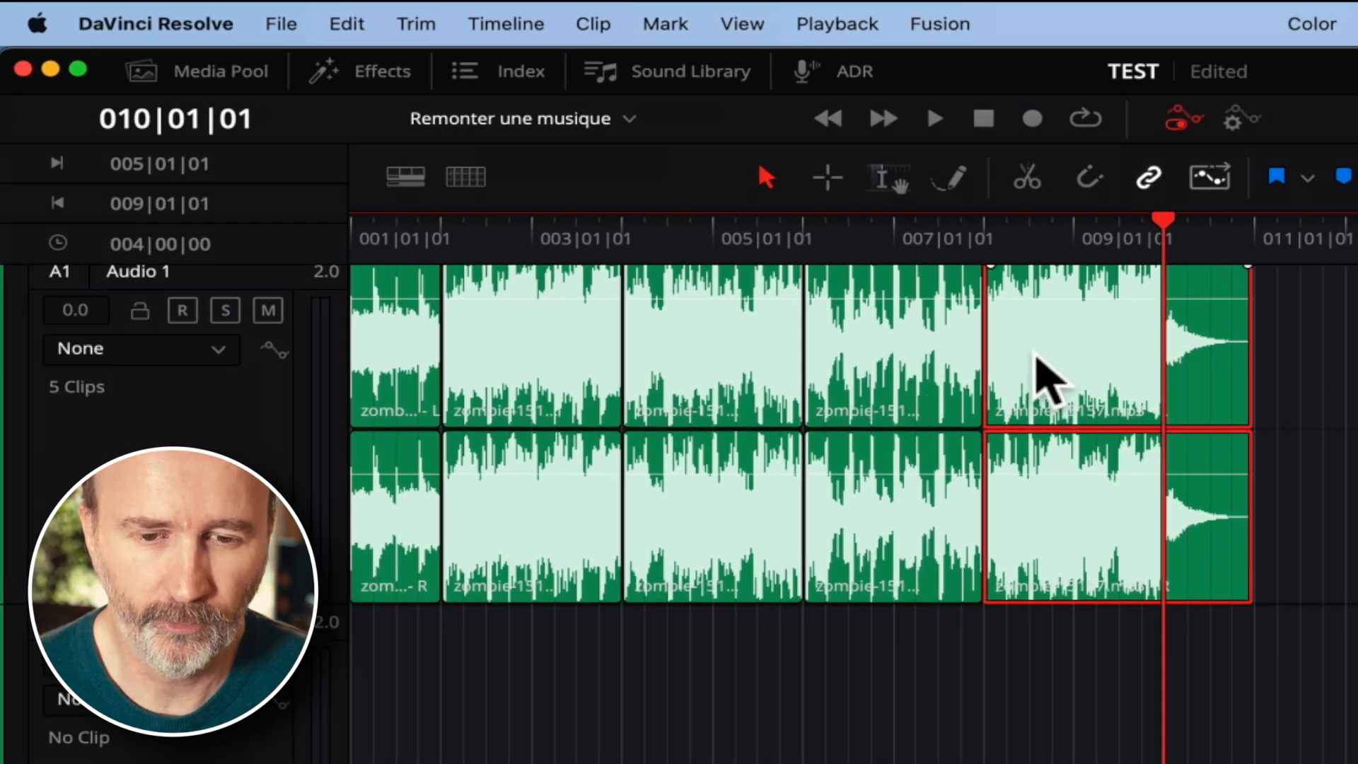
Shift the ending clip to 010|01|01 and fill the gap with a copy of the 006|01|01 clip at 008|01|01
left_click_drag(1355, 342, 1234, 514)
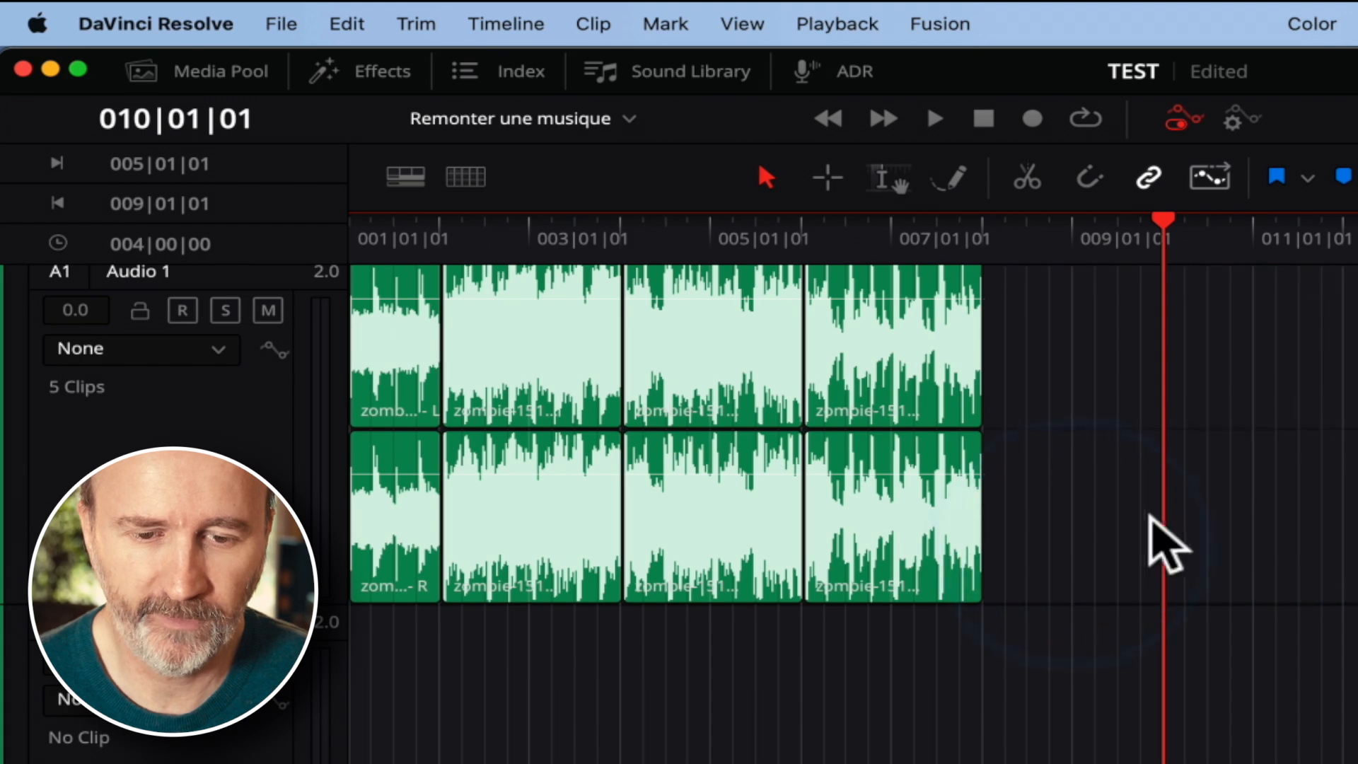
left_click_drag(905, 511, 1082, 509)
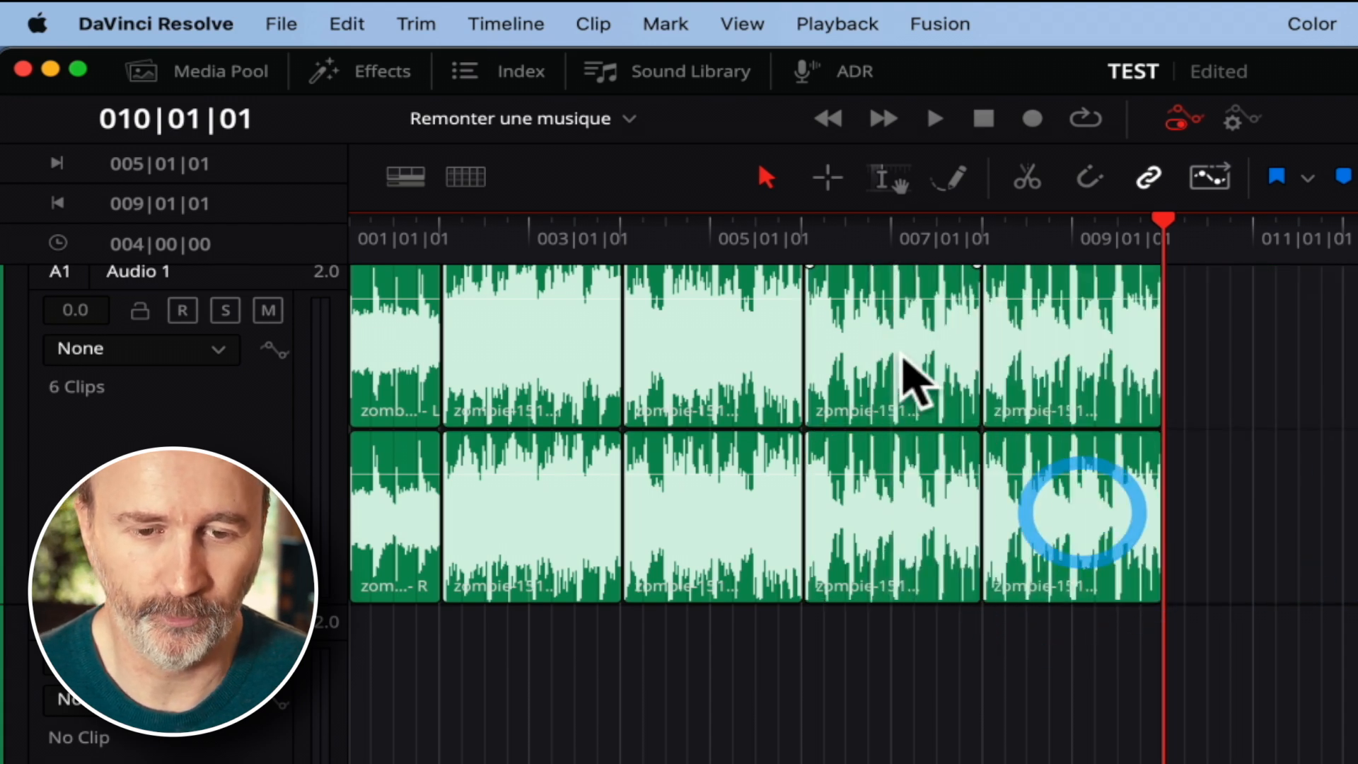
left_click_drag(1357, 394, 1264, 385)
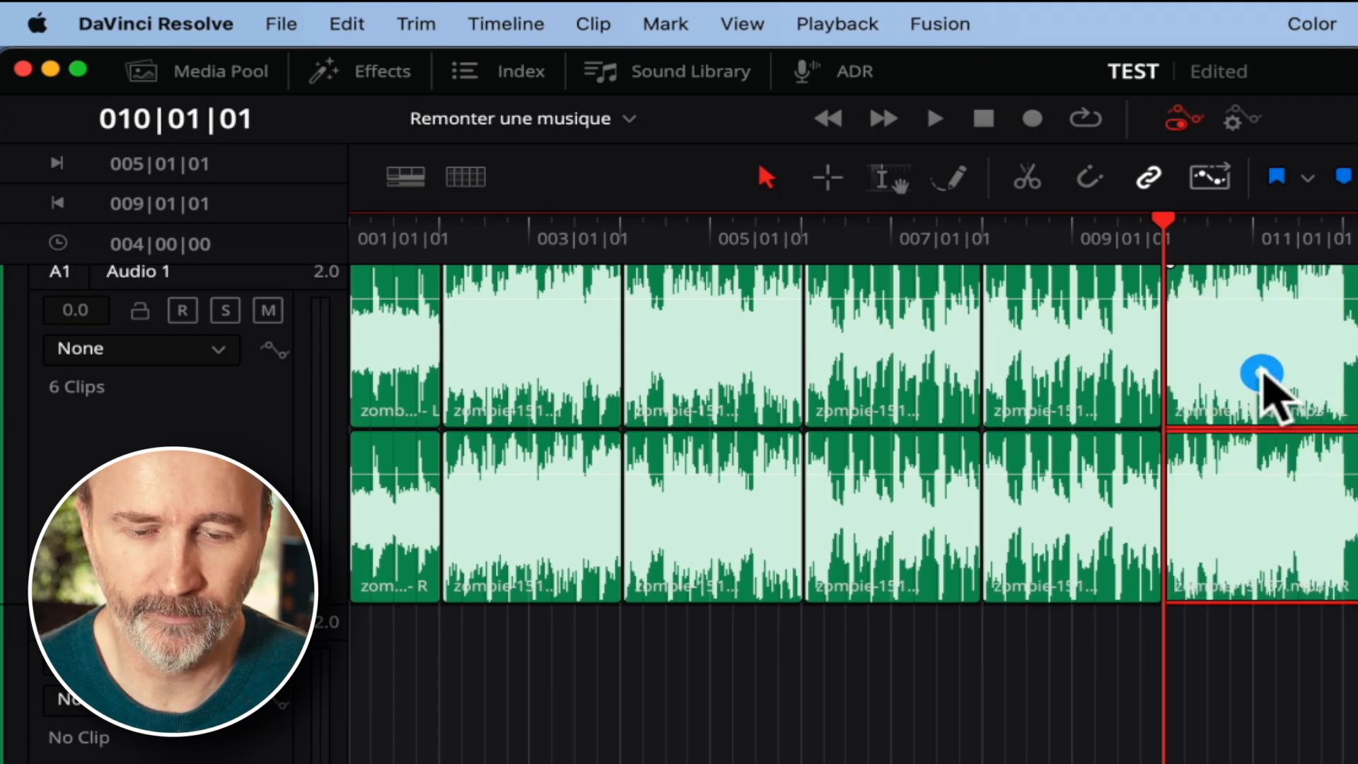
Play across the repeated two-bar section on Audio 1 to check its transitions
left_click(944, 233)
key("space")
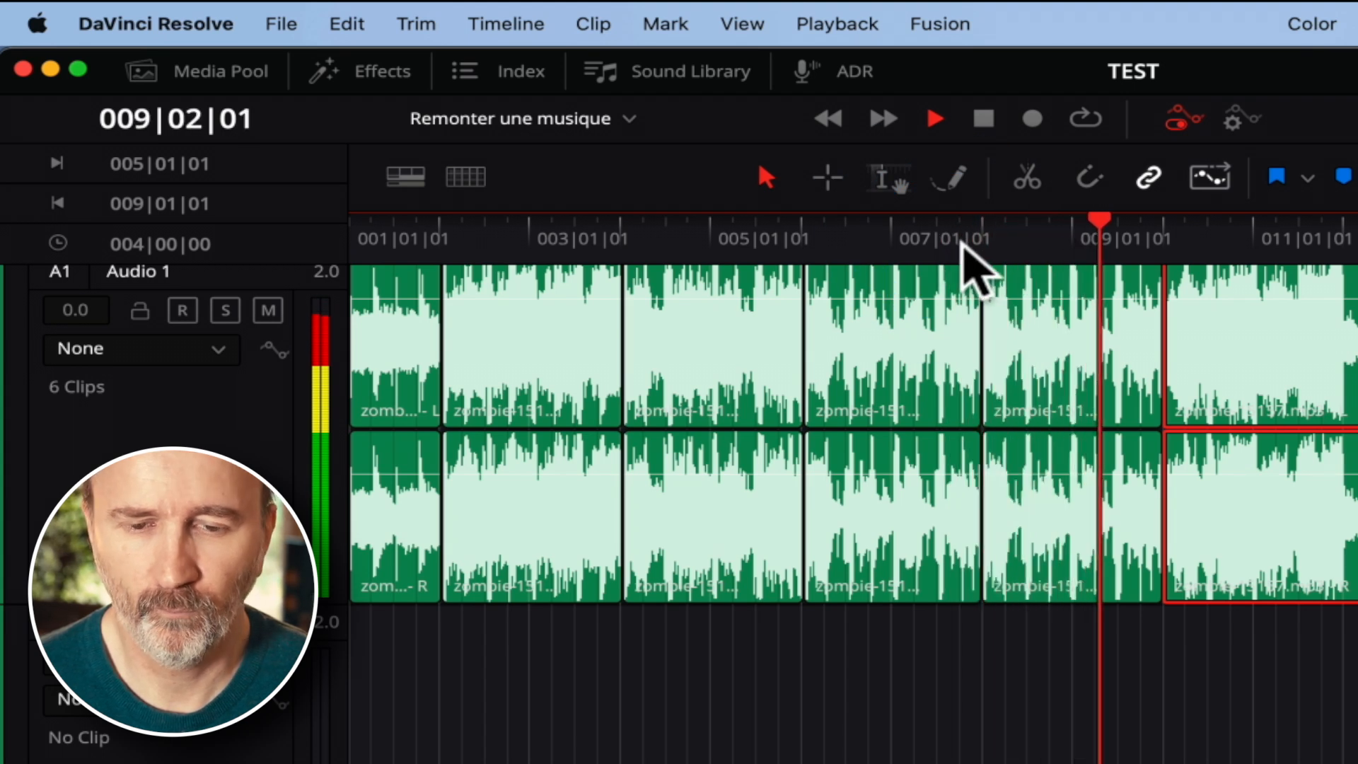
key("space")
Place the playhead at 012|03|01 in the final fade and check its timecode on the Edit page
left_click(804, 134)
left_click(826, 134)
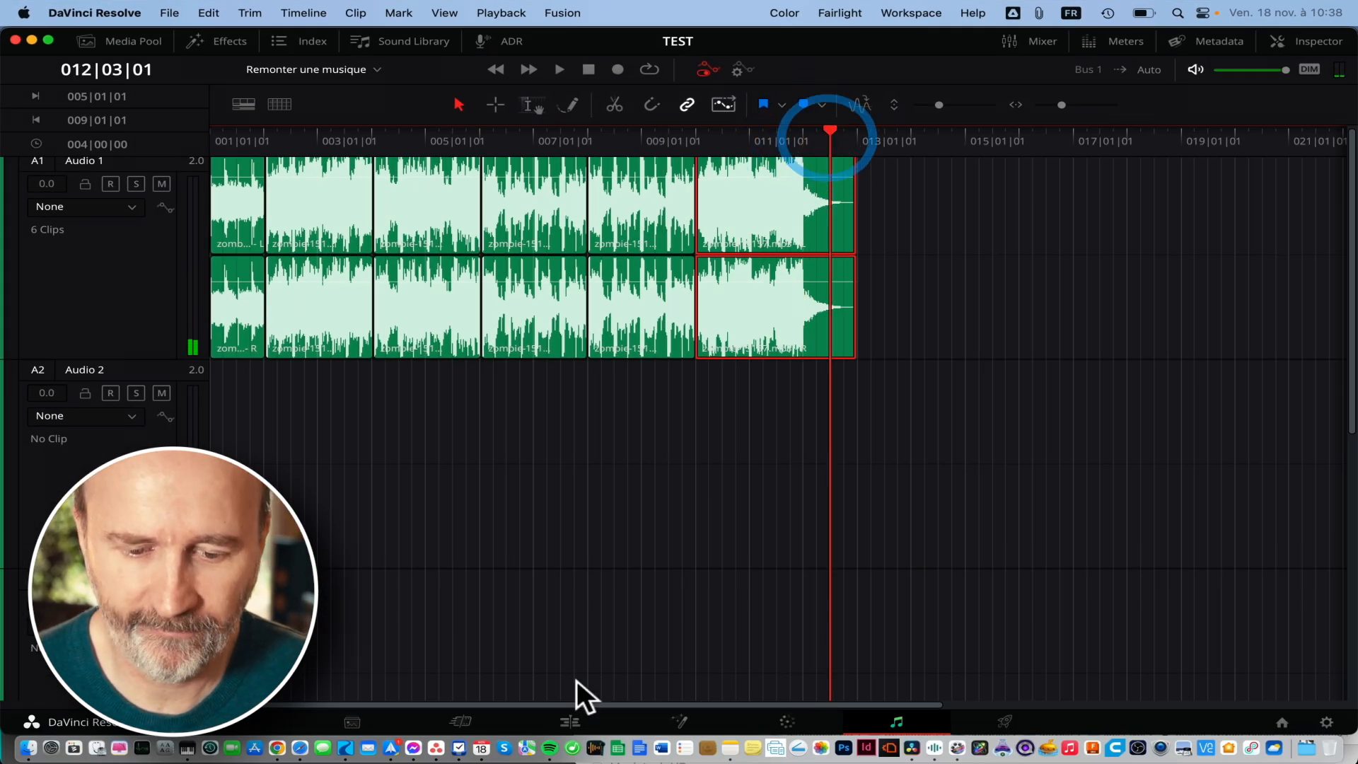
left_click(570, 721)
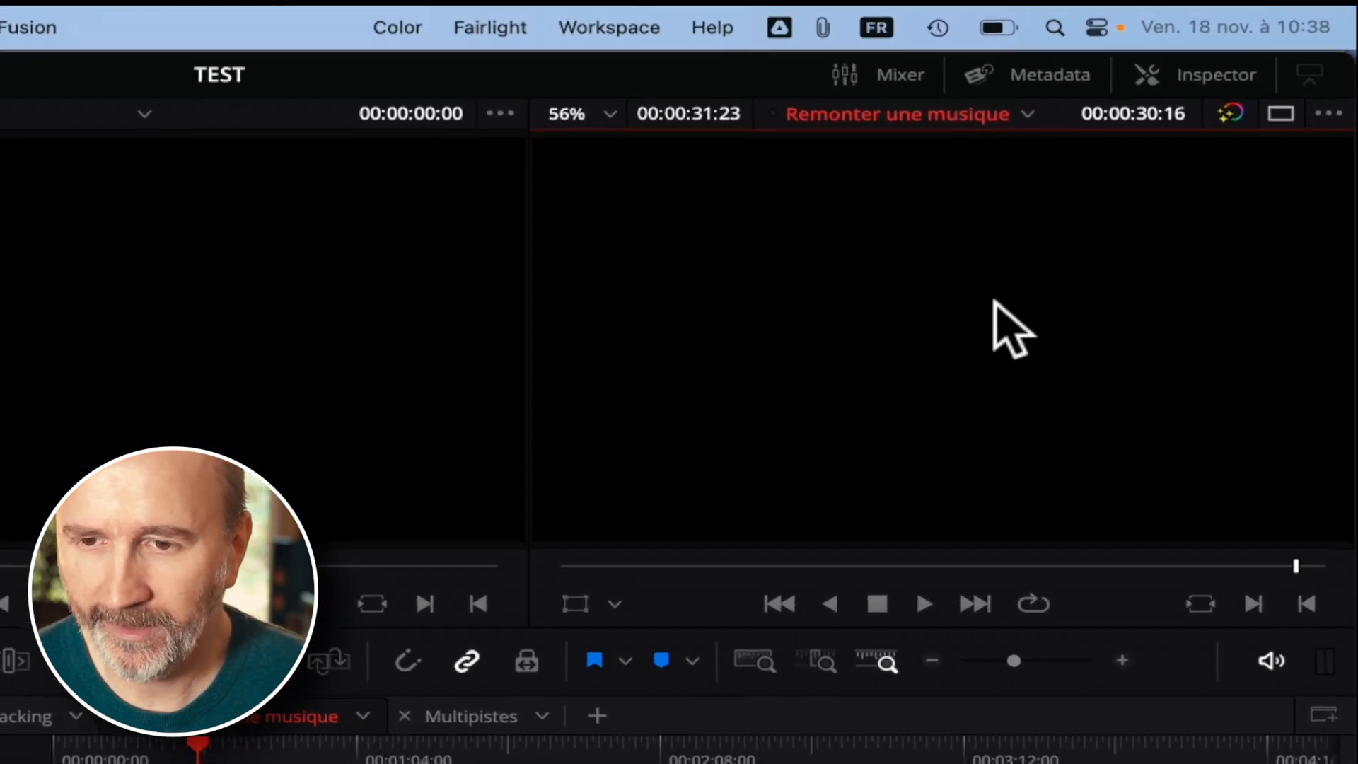